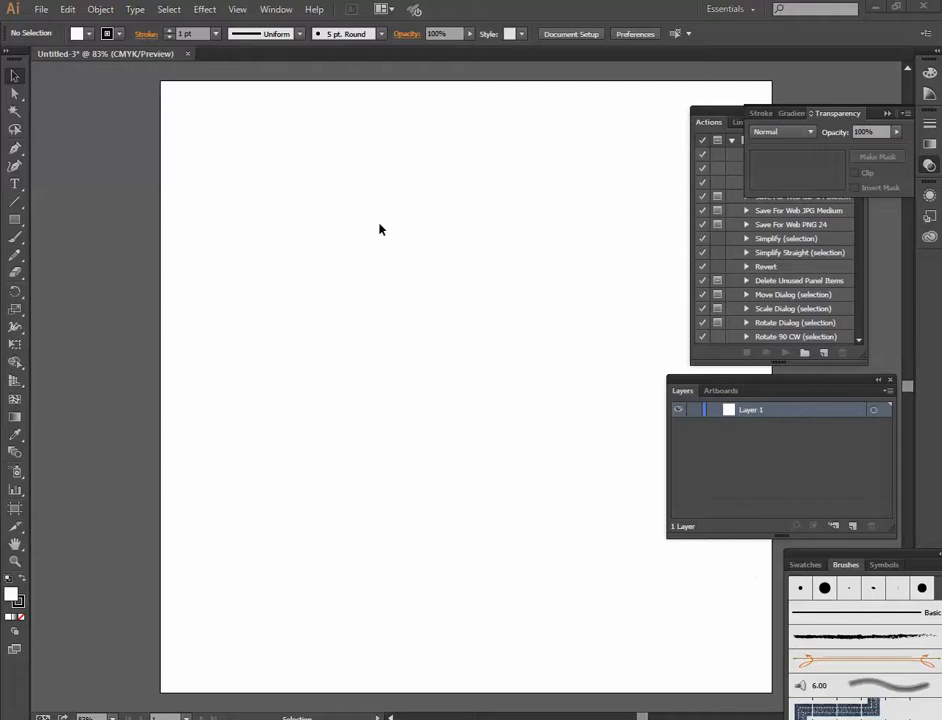
- Place Mario.jpg as a linked image across the artboard's upper half at about 836 by 447 pt, and deselect it
{"action": "left_click", "coordinate": [39, 9]}
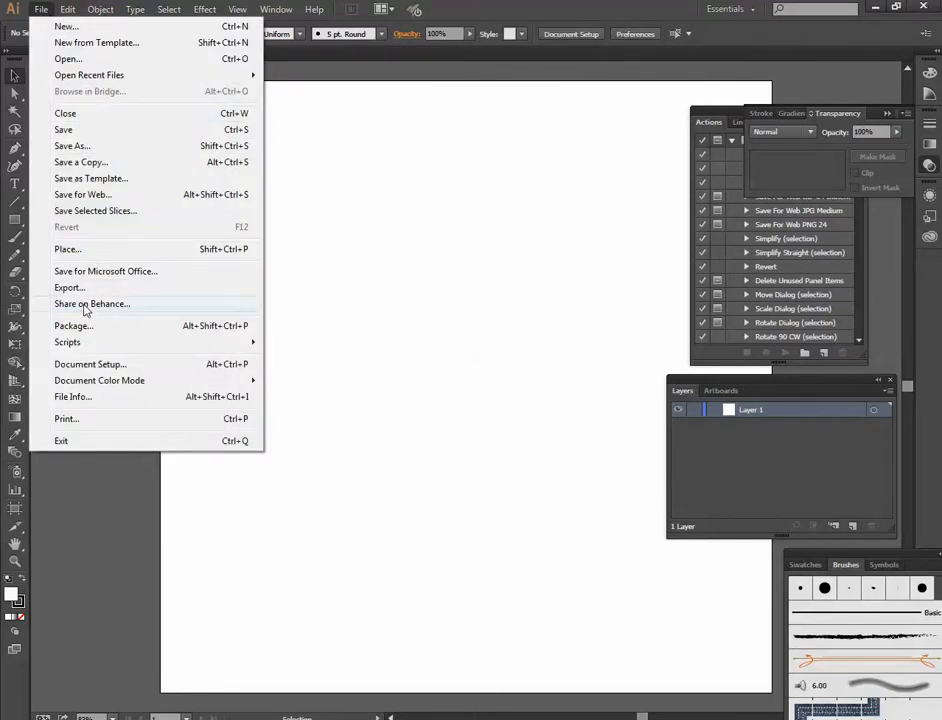
{"action": "left_click", "coordinate": [40, 9]}
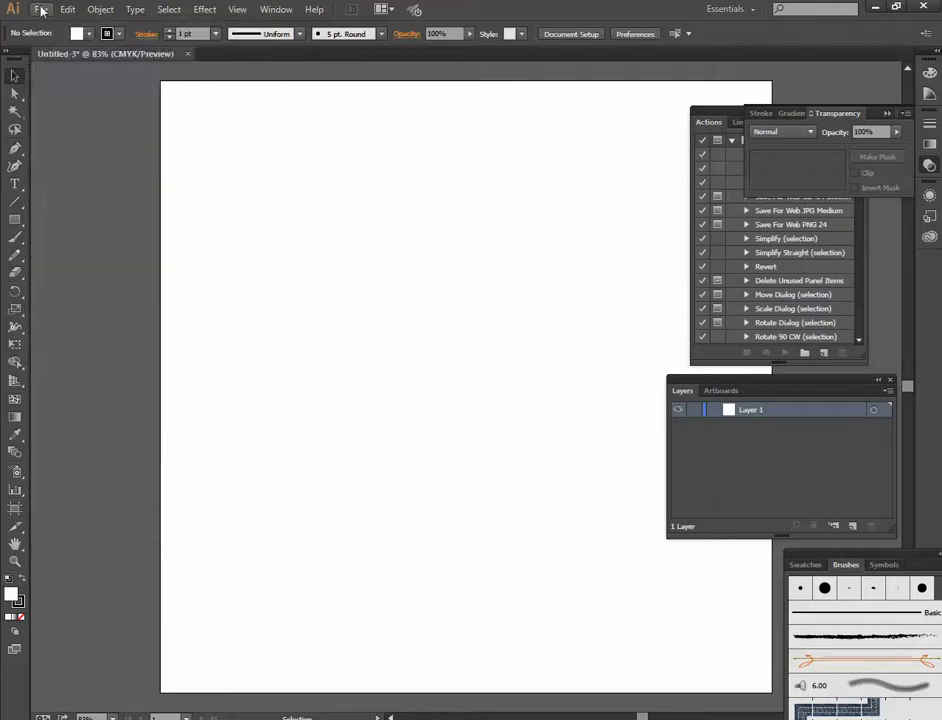
{"action": "left_click", "coordinate": [40, 9]}
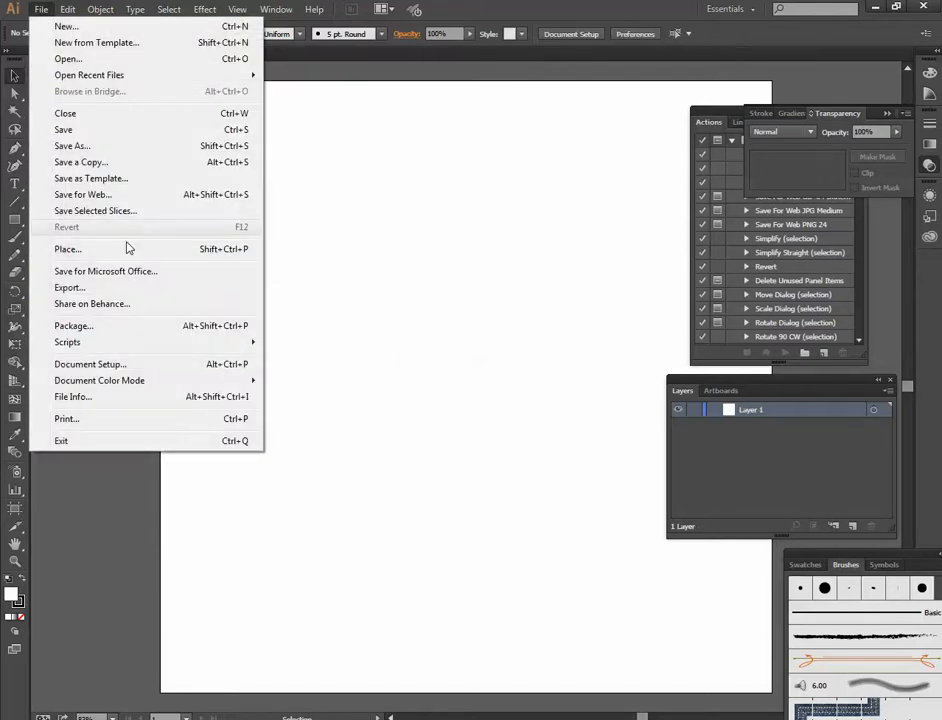
{"action": "left_click", "coordinate": [68, 248]}
{"action": "left_click", "coordinate": [300, 450]}
{"action": "scroll", "coordinate": [400, 400], "scroll_direction": "down", "scroll_amount": 2}
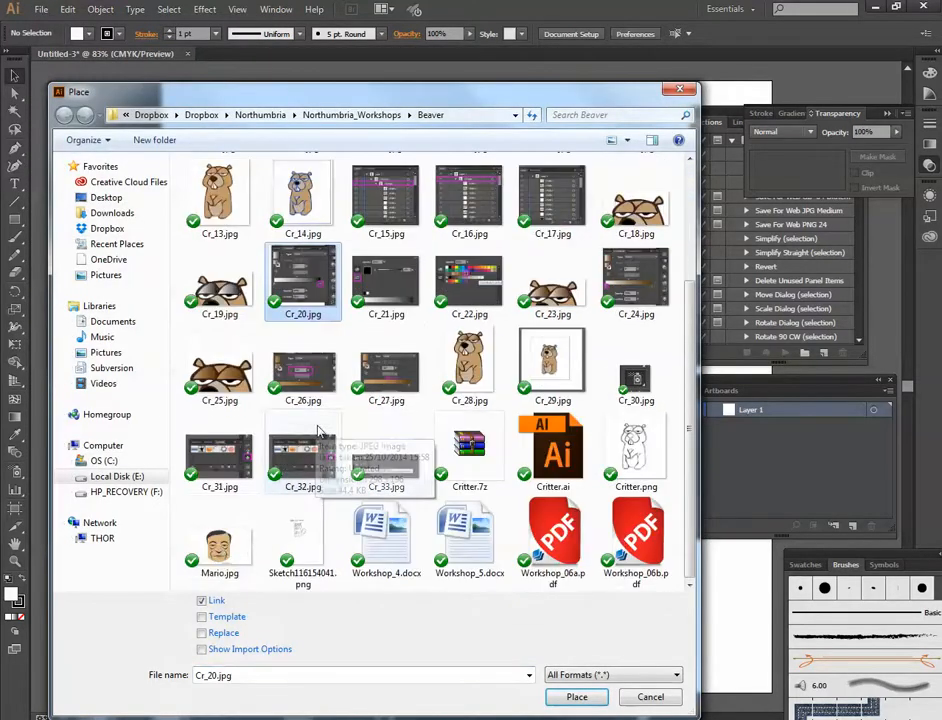
{"action": "left_click", "coordinate": [220, 545]}
{"action": "left_click", "coordinate": [604, 696]}
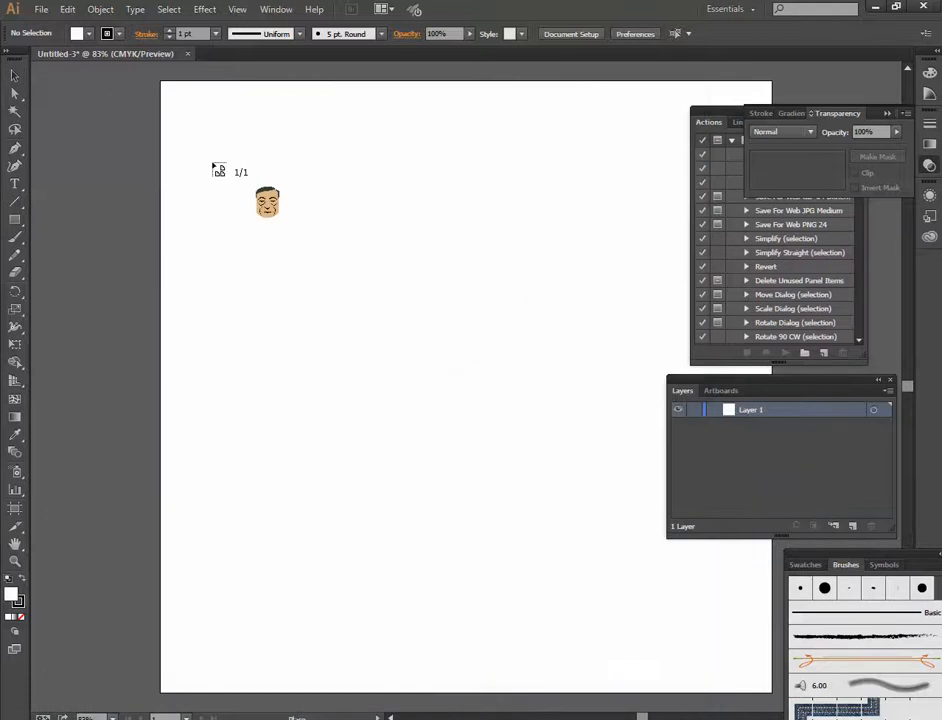
{"action": "left_click_drag", "start_coordinate": [204, 130], "coordinate": [715, 461]}
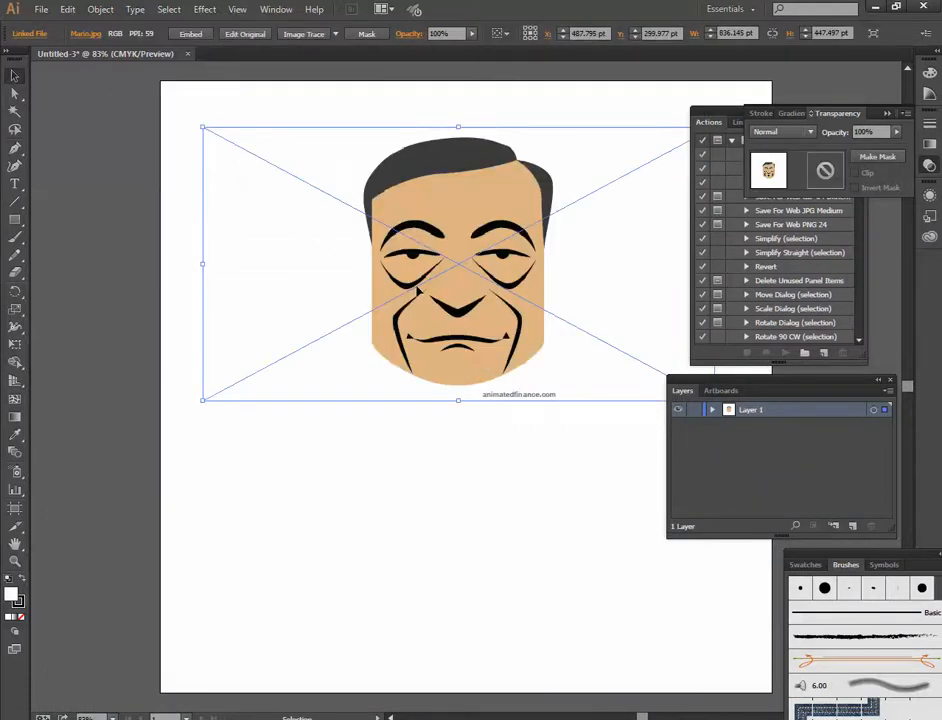
{"action": "left_click", "coordinate": [502, 440]}
- Examine the edges of the placed portrait's eye and cheek lines at high magnification, and return to 100% view
{"action": "scroll", "coordinate": [526, 390], "scroll_direction": "down", "scroll_amount": 1}
{"action": "left_click_drag", "start_coordinate": [559, 374], "coordinate": [500, 404]}
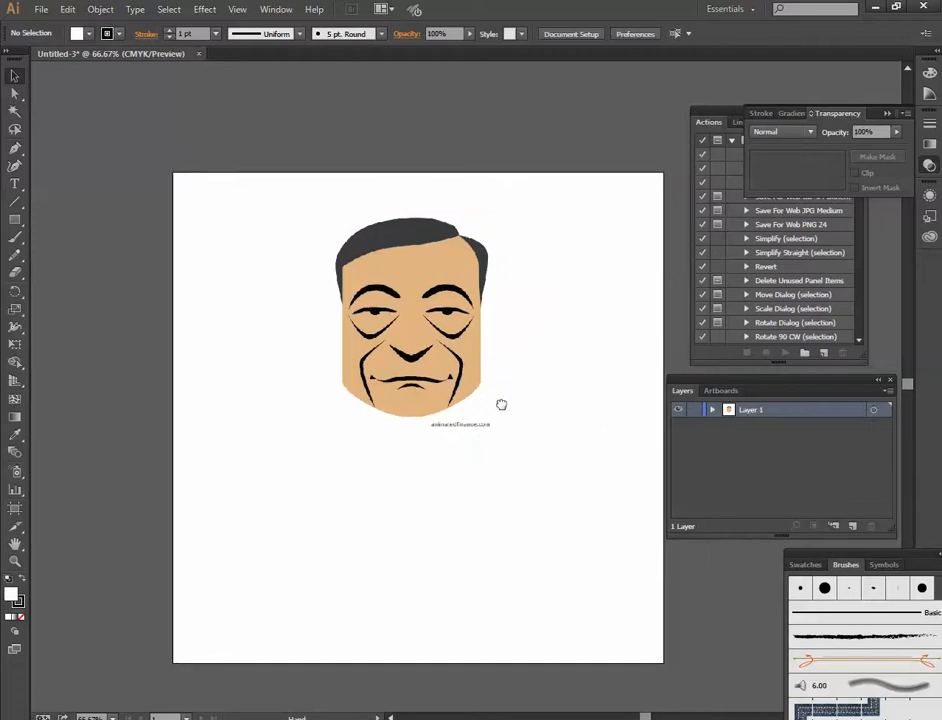
{"action": "left_click", "coordinate": [409, 350]}
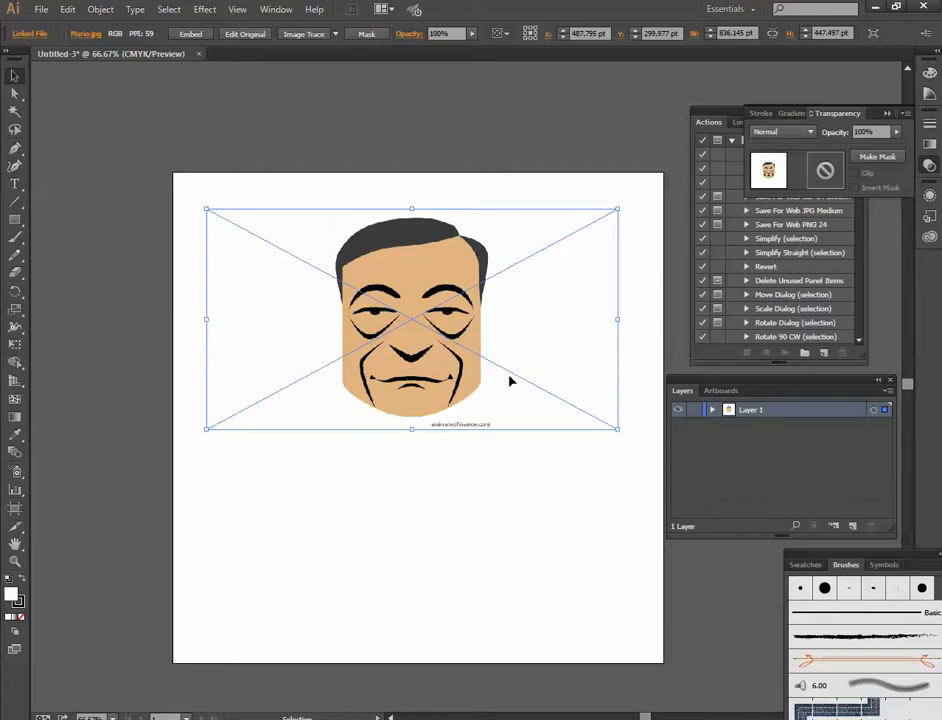
{"action": "scroll", "coordinate": [366, 345], "scroll_direction": "up", "scroll_amount": 8}
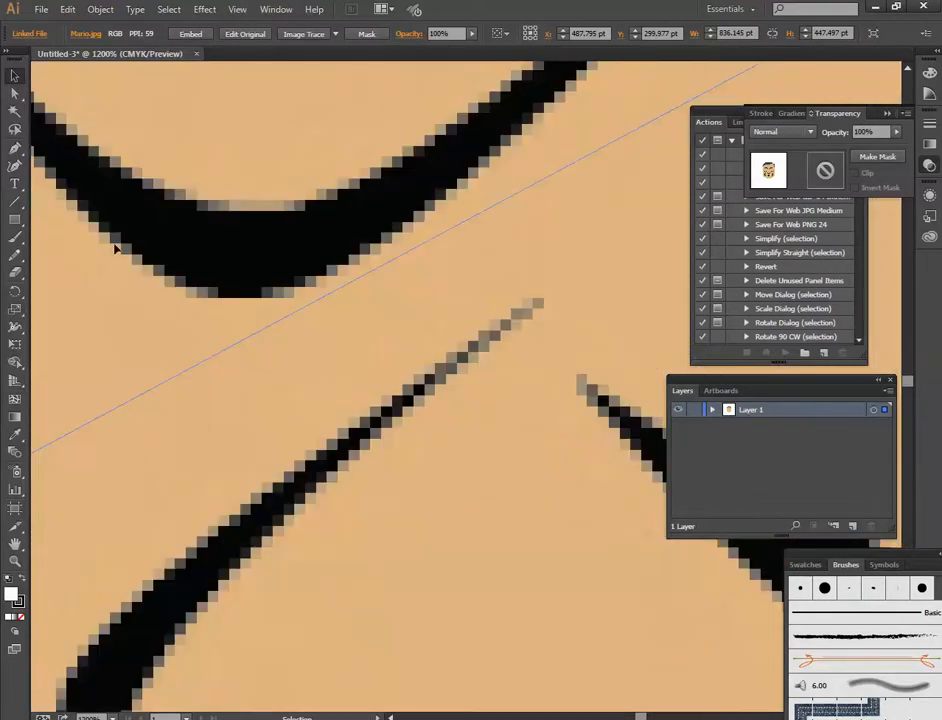
{"action": "left_click_drag", "start_coordinate": [278, 313], "coordinate": [454, 412]}
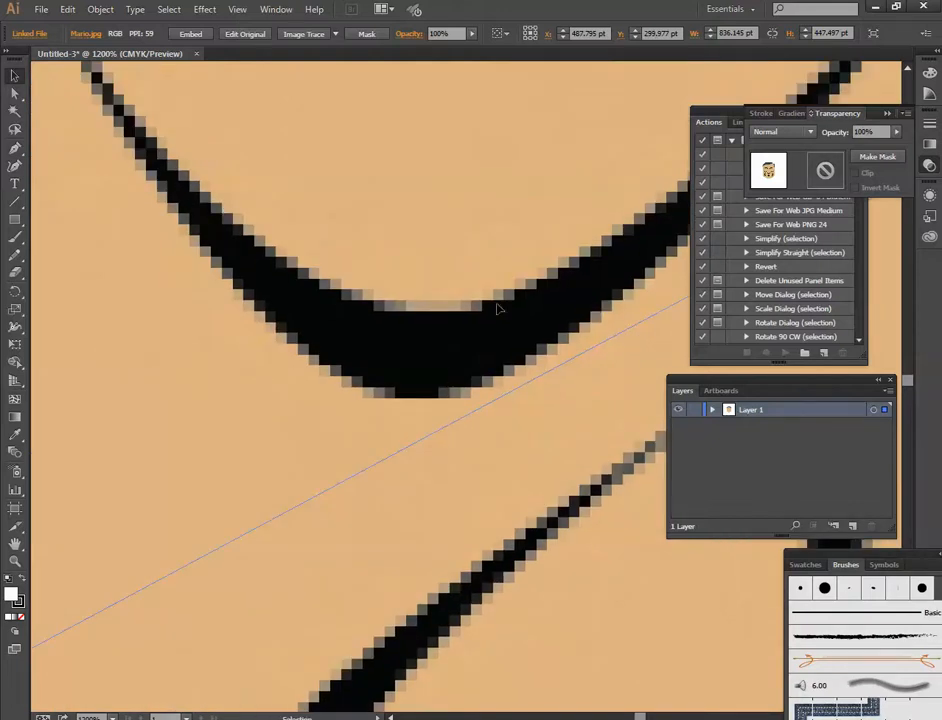
{"action": "left_click_drag", "start_coordinate": [563, 280], "coordinate": [332, 385]}
{"action": "scroll", "coordinate": [470, 396], "scroll_direction": "down", "scroll_amount": 2}
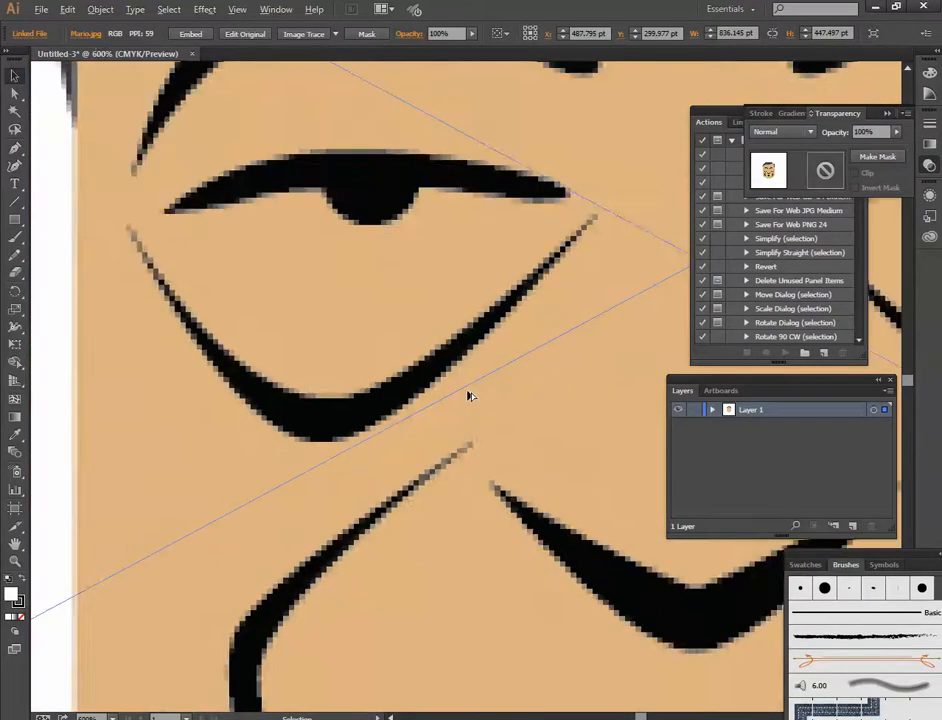
{"action": "scroll", "coordinate": [470, 396], "scroll_direction": "down", "scroll_amount": 3}
{"action": "left_click_drag", "start_coordinate": [445, 451], "coordinate": [386, 471]}
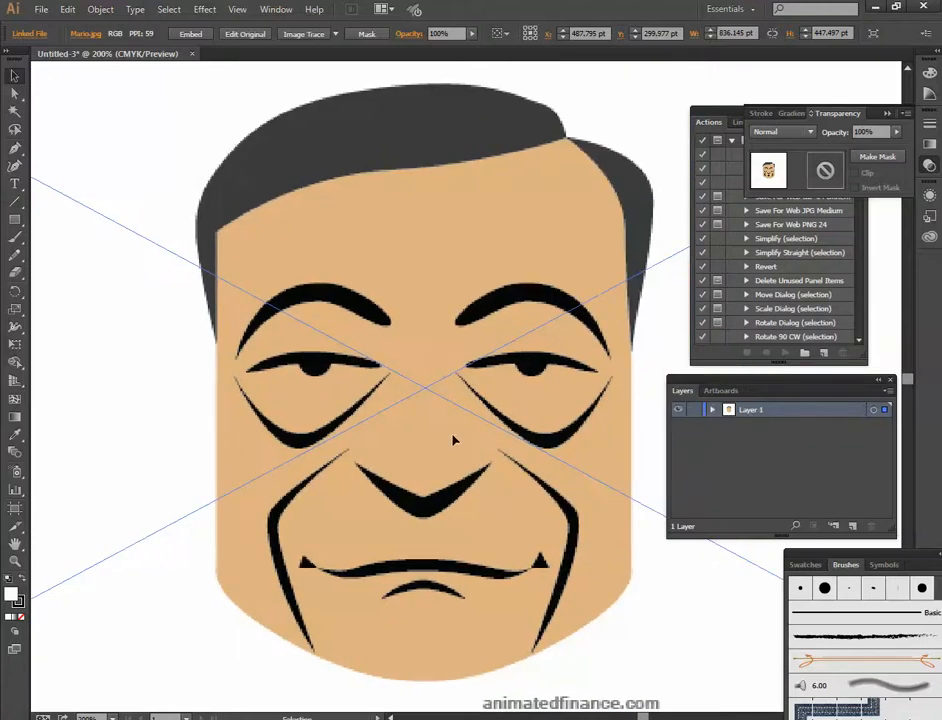
{"action": "scroll", "coordinate": [507, 391], "scroll_direction": "down", "scroll_amount": 1}
{"action": "left_click_drag", "start_coordinate": [558, 431], "coordinate": [528, 422]}
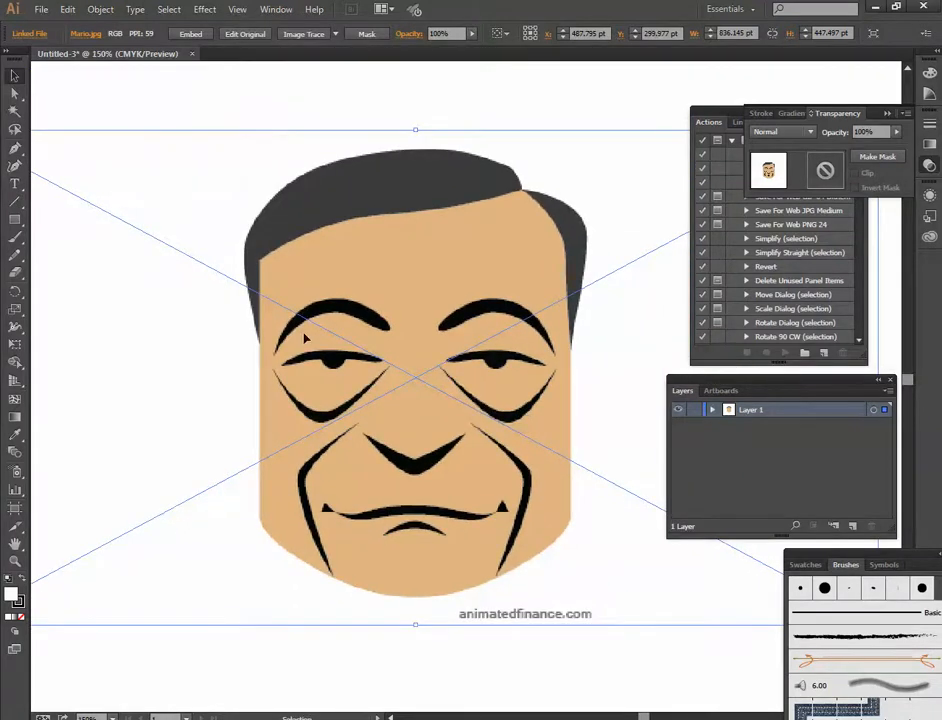
{"action": "key", "text": "ctrl+0"}
{"action": "key", "text": "ctrl+1"}
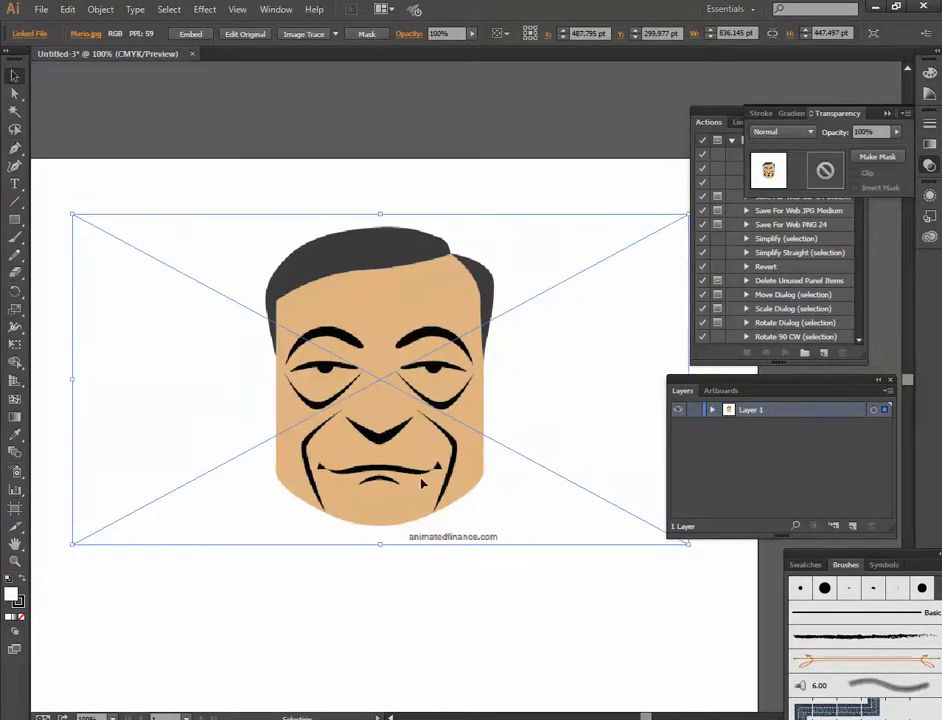
- Try a default Image Trace on the portrait, examine the eyebrow edges up close and undo the trace
{"action": "left_click", "coordinate": [446, 581]}
{"action": "left_click", "coordinate": [438, 468]}
{"action": "left_click", "coordinate": [104, 10]}
{"action": "mouse_move", "coordinate": [183, 428]}
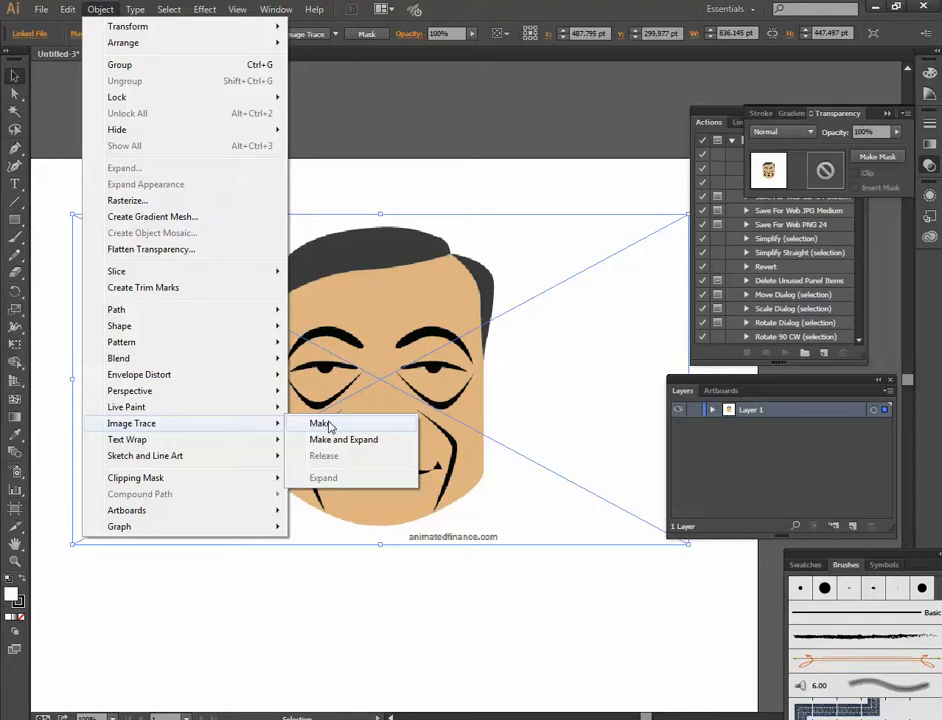
{"action": "left_click", "coordinate": [320, 424]}
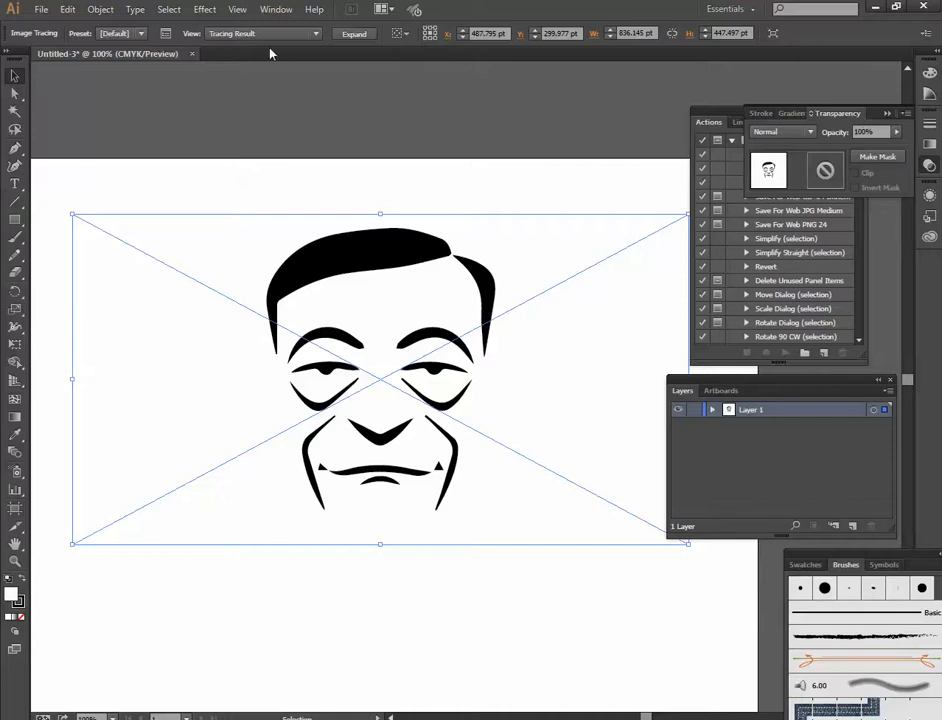
{"action": "scroll", "coordinate": [301, 322], "scroll_direction": "up", "scroll_amount": 6}
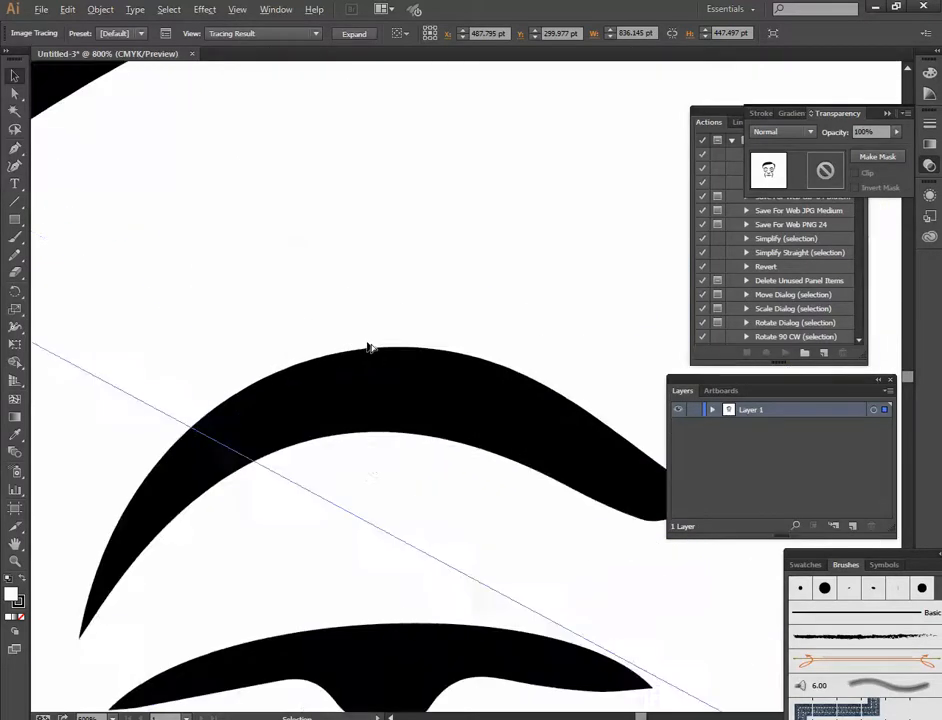
{"action": "key", "text": "ctrl+z"}
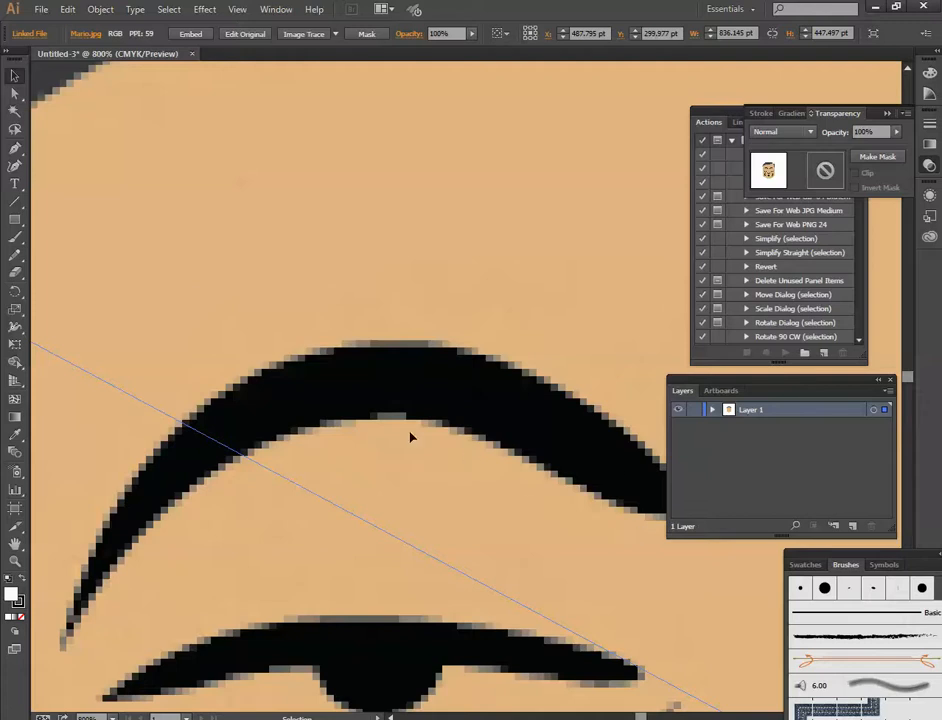
- Trace the placed portrait with Image Trace using its default settings, and inspect the traced eyebrows and eyes
{"action": "left_click", "coordinate": [101, 10]}
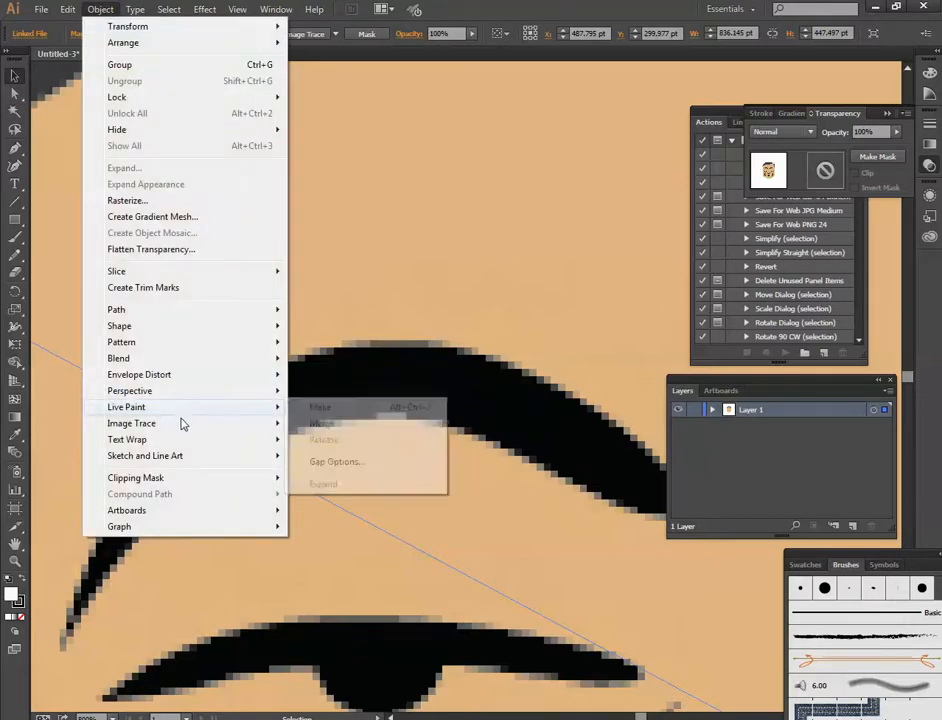
{"action": "left_click", "coordinate": [320, 424]}
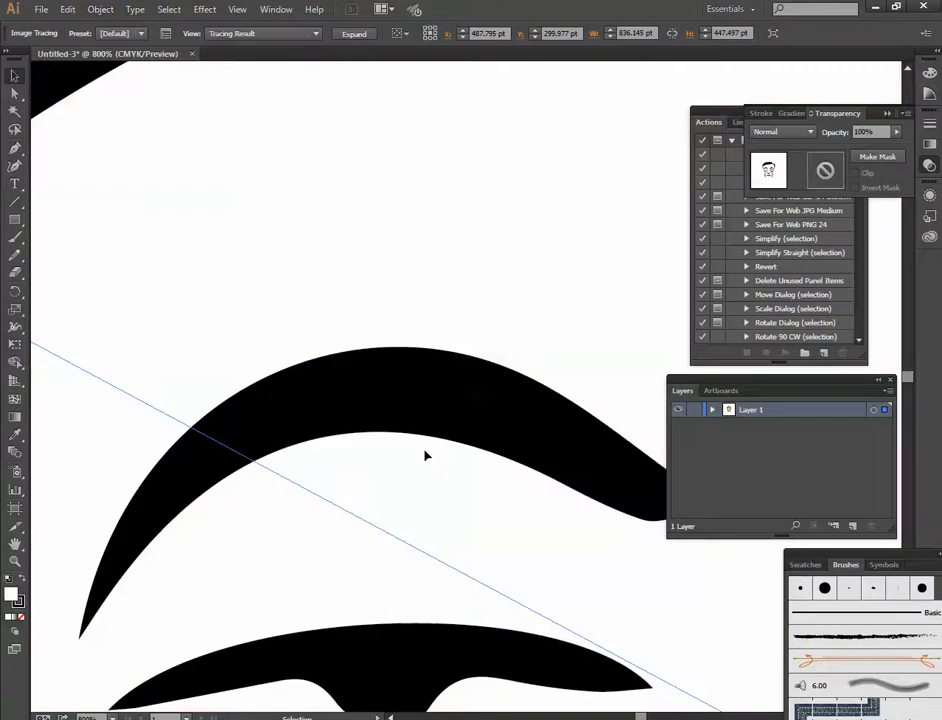
{"action": "scroll", "coordinate": [542, 395], "scroll_direction": "down", "scroll_amount": 1, "text": "alt"}
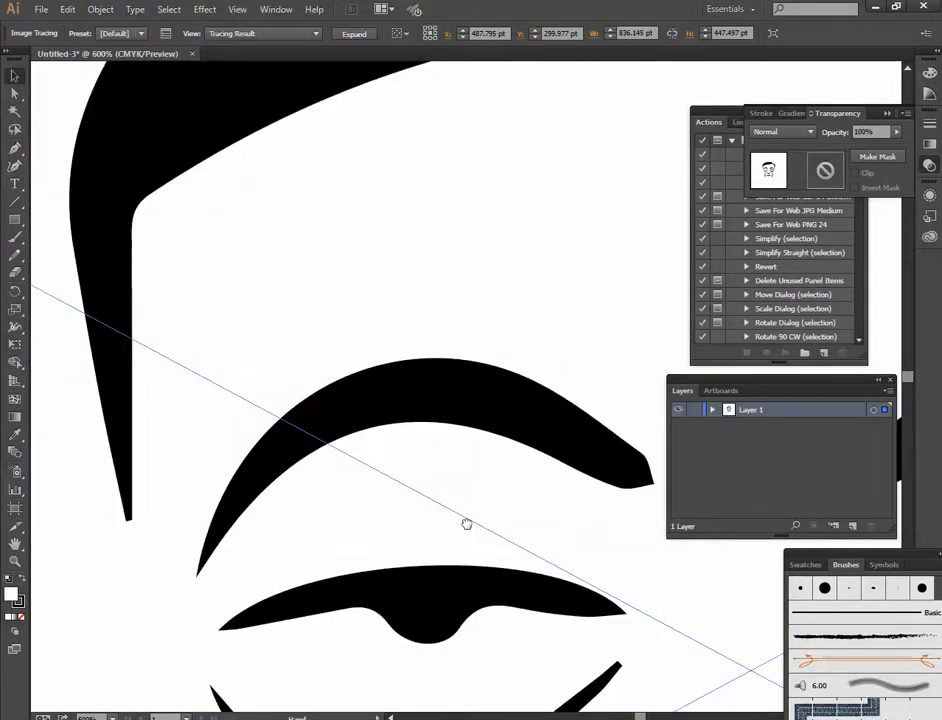
{"action": "left_click_drag", "start_coordinate": [467, 524], "coordinate": [423, 488]}
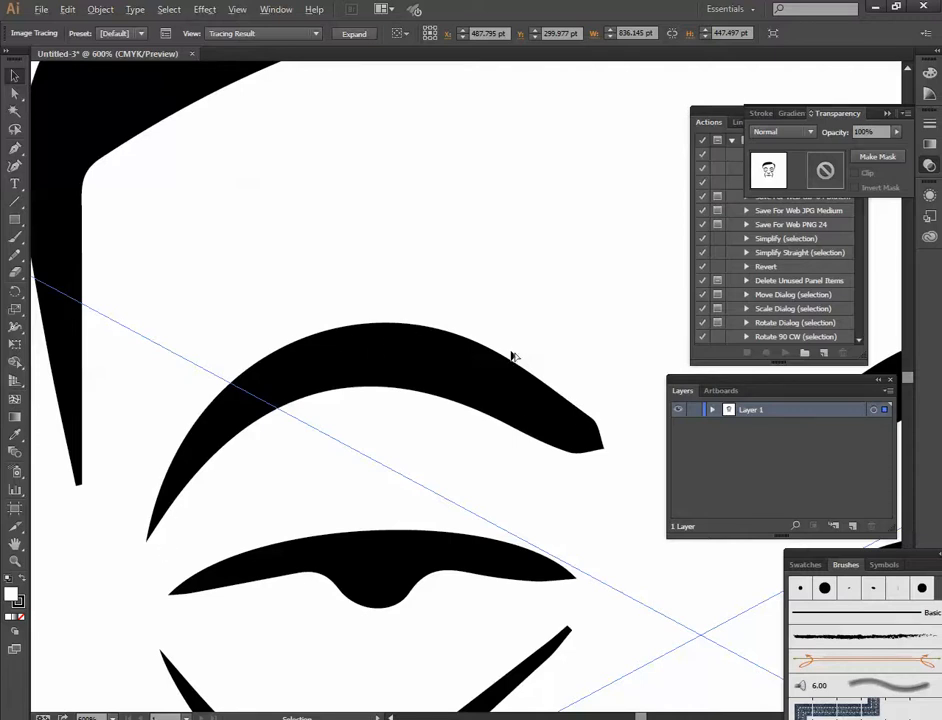
{"action": "scroll", "coordinate": [512, 357], "scroll_direction": "down", "scroll_amount": 1}
{"action": "left_click_drag", "start_coordinate": [558, 392], "coordinate": [363, 344]}
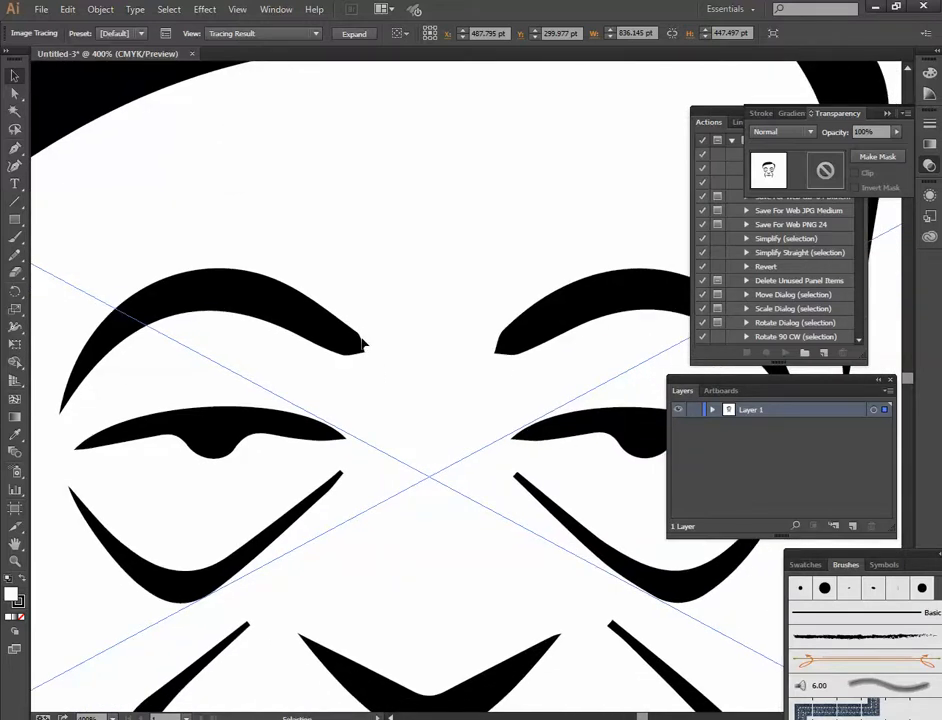
{"action": "scroll", "coordinate": [364, 344], "scroll_direction": "down", "scroll_amount": 1}
{"action": "scroll", "coordinate": [366, 344], "scroll_direction": "down", "scroll_amount": 1}
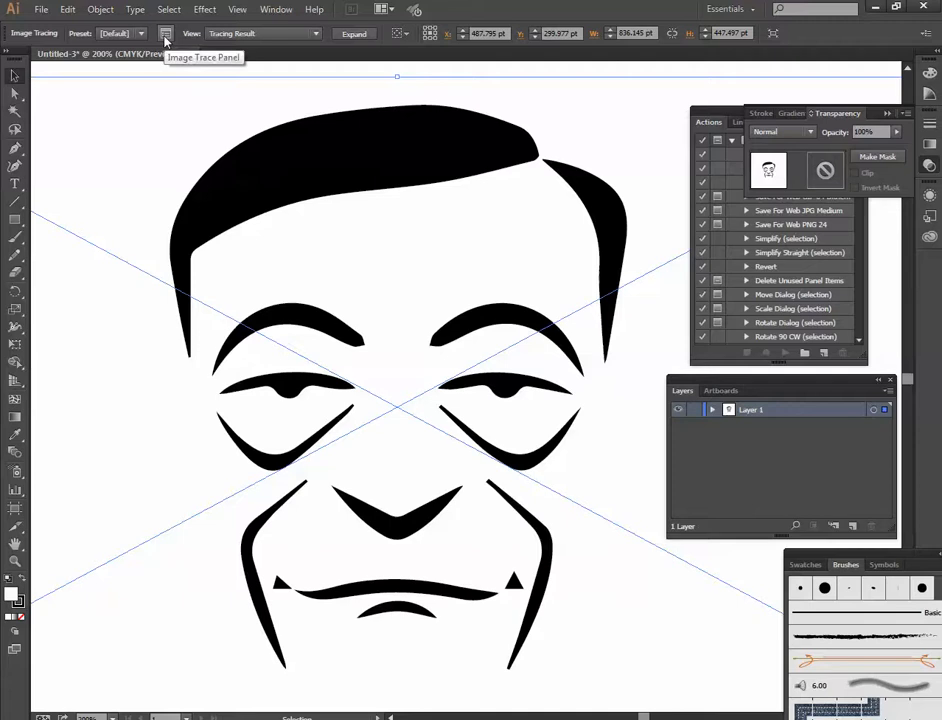
- Open the Image Trace settings, bring them fully into view and leave the advanced options collapsed
{"action": "left_click", "coordinate": [166, 35]}
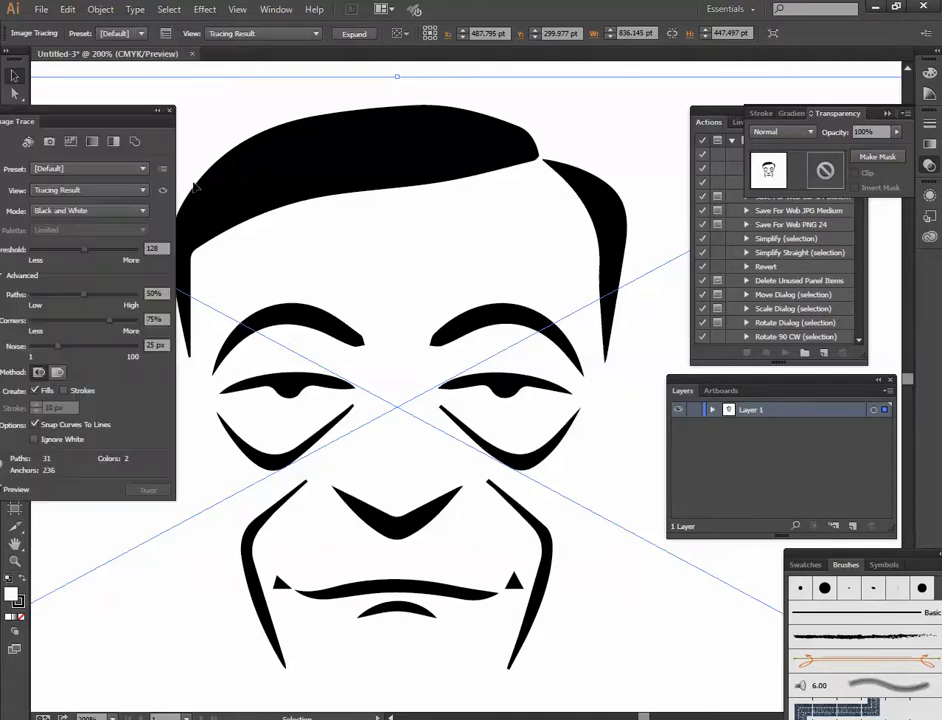
{"action": "mouse_move", "coordinate": [95, 112]}
{"action": "left_mouse_down"}
{"action": "mouse_move", "coordinate": [288, 124]}
{"action": "mouse_move", "coordinate": [182, 118]}
{"action": "left_mouse_up"}
{"action": "left_click", "coordinate": [87, 281]}
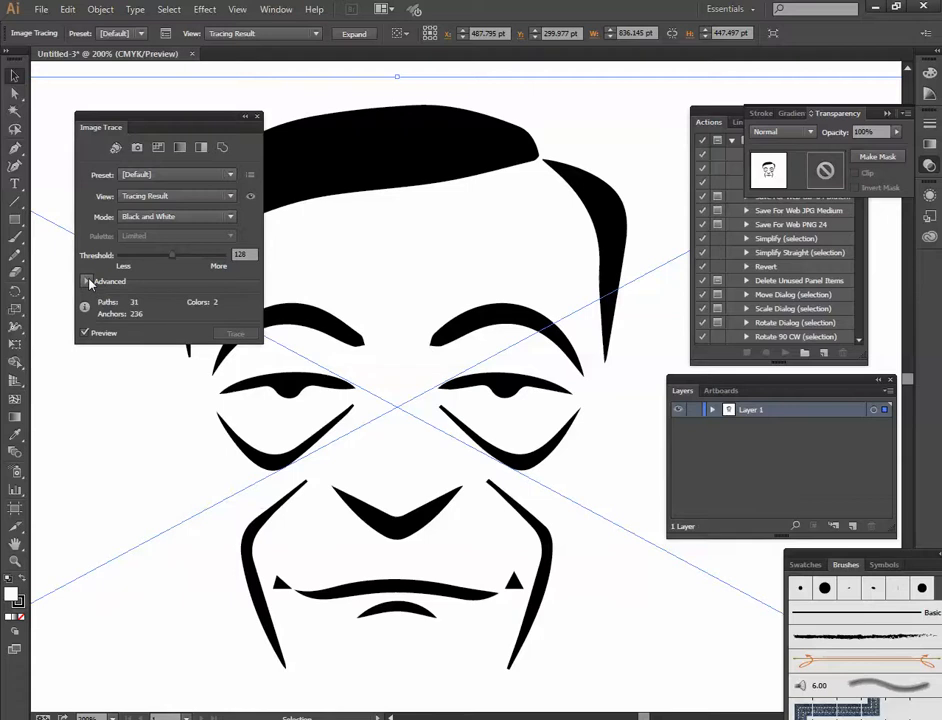
{"action": "left_click", "coordinate": [87, 281]}
{"action": "left_click", "coordinate": [87, 281]}
{"action": "left_click", "coordinate": [87, 281]}
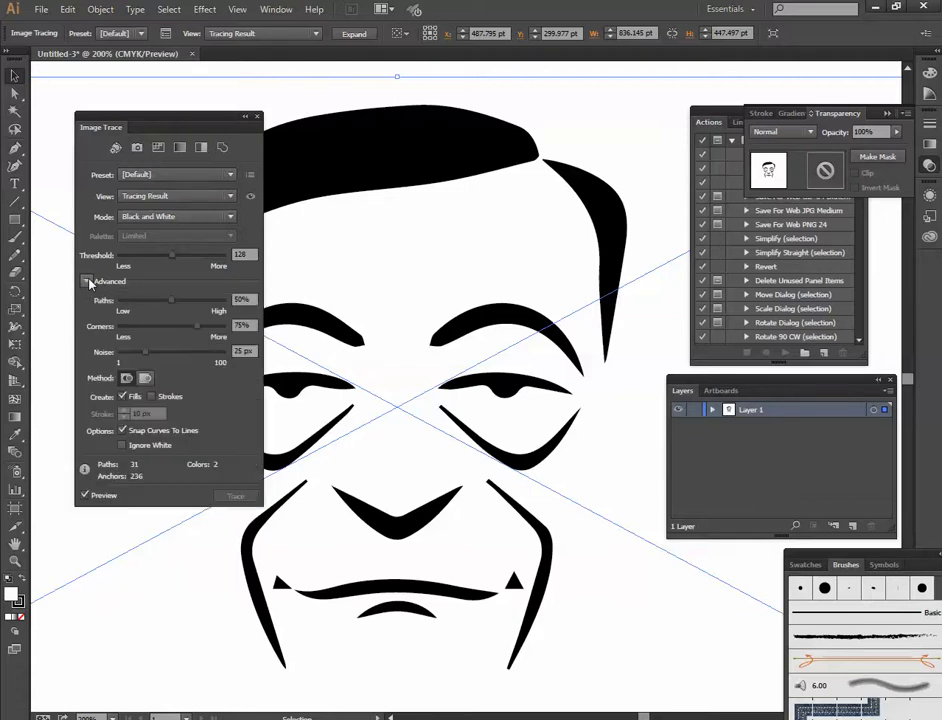
{"action": "left_click", "coordinate": [87, 281]}
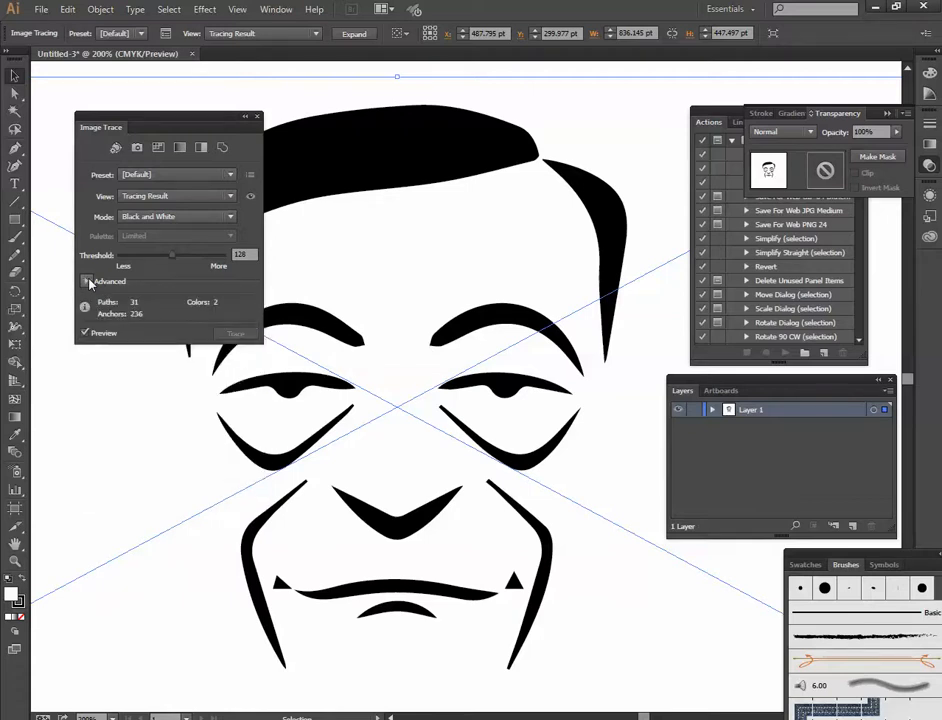
- Compare the Color and Grayscale modes on the traced portrait, and leave the tracing mode set to Color
{"action": "left_click", "coordinate": [137, 219]}
{"action": "left_click", "coordinate": [146, 234]}
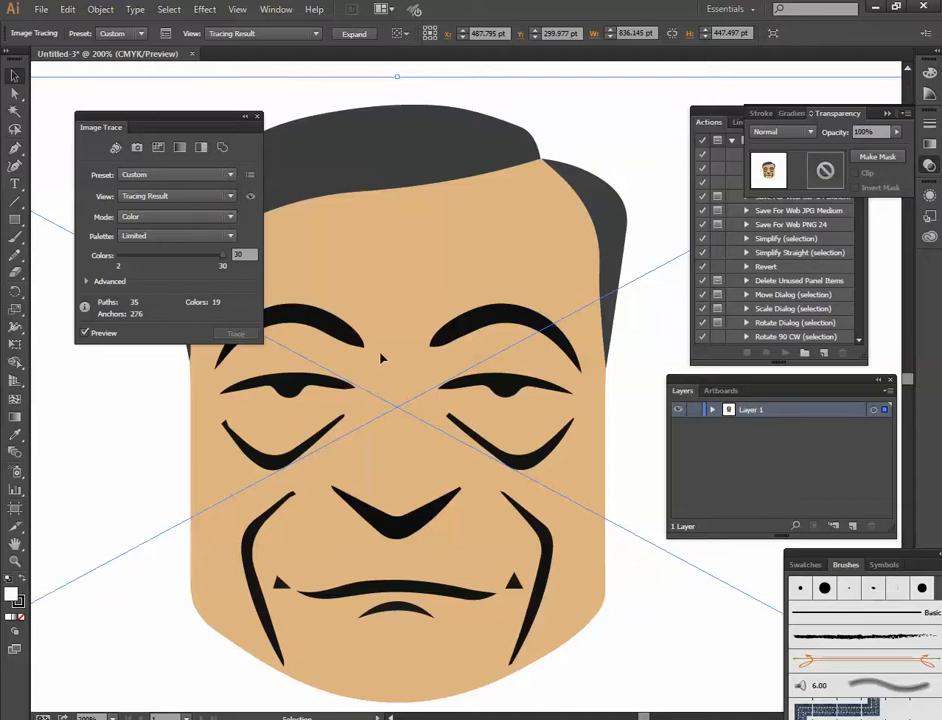
{"action": "left_click", "coordinate": [147, 216]}
{"action": "left_click", "coordinate": [140, 246]}
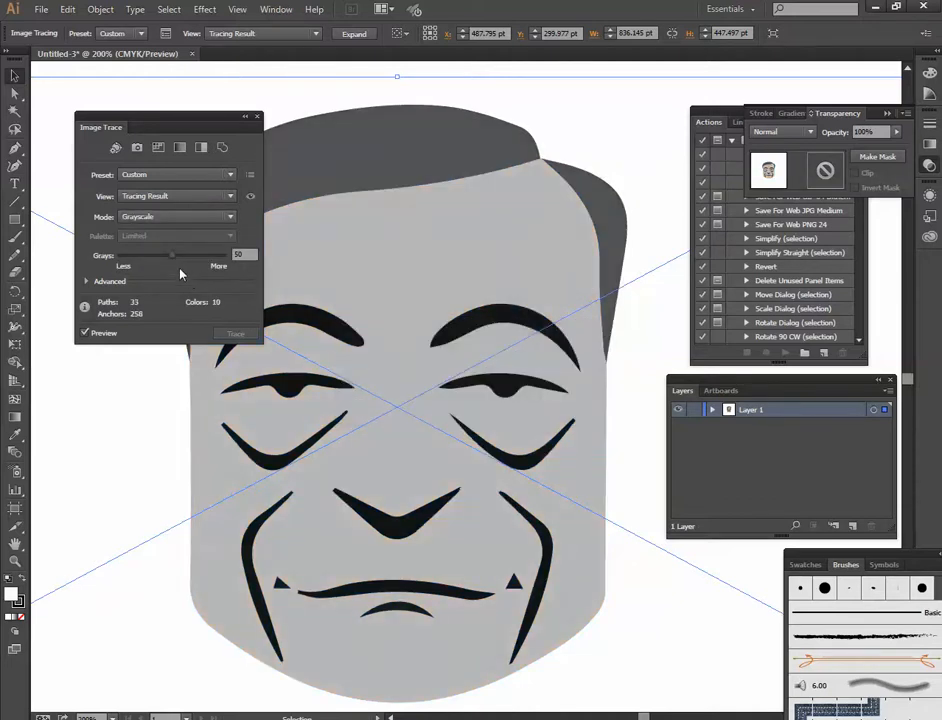
{"action": "left_click", "coordinate": [135, 216]}
{"action": "left_click", "coordinate": [148, 230]}
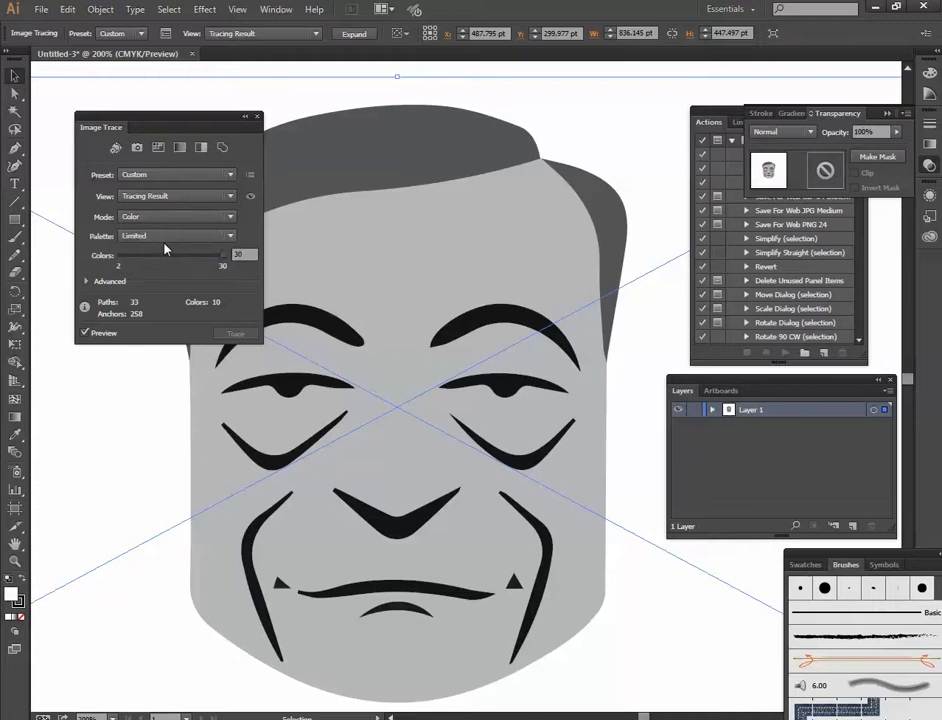
- Reveal the advanced tracing options, try path fitting at 1%, and set the Paths value to 100%
{"action": "left_click", "coordinate": [100, 281]}
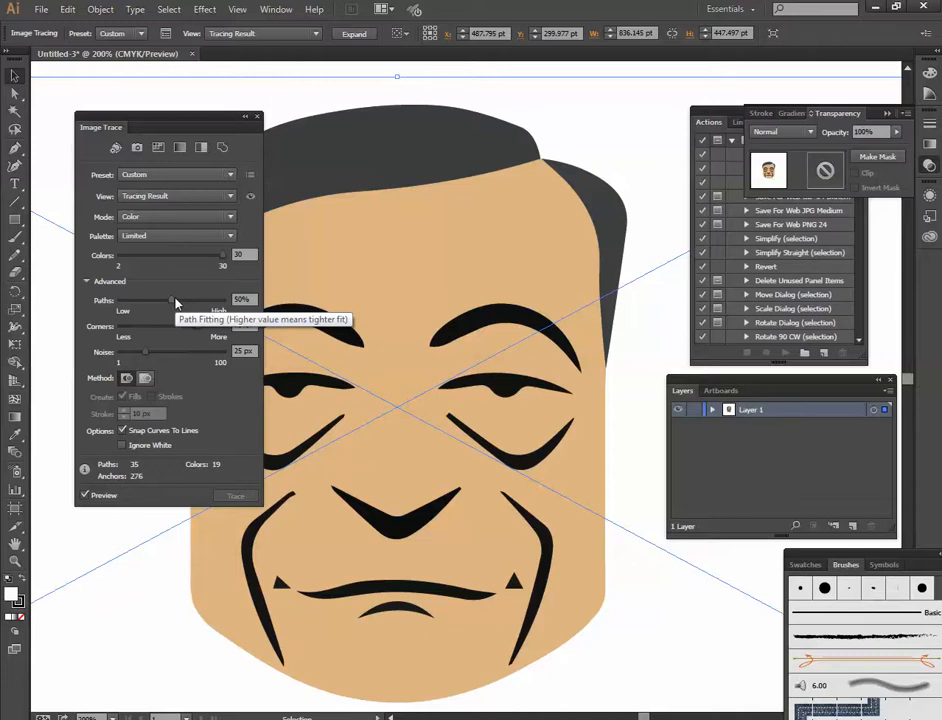
{"action": "left_click_drag", "start_coordinate": [174, 302], "coordinate": [120, 302]}
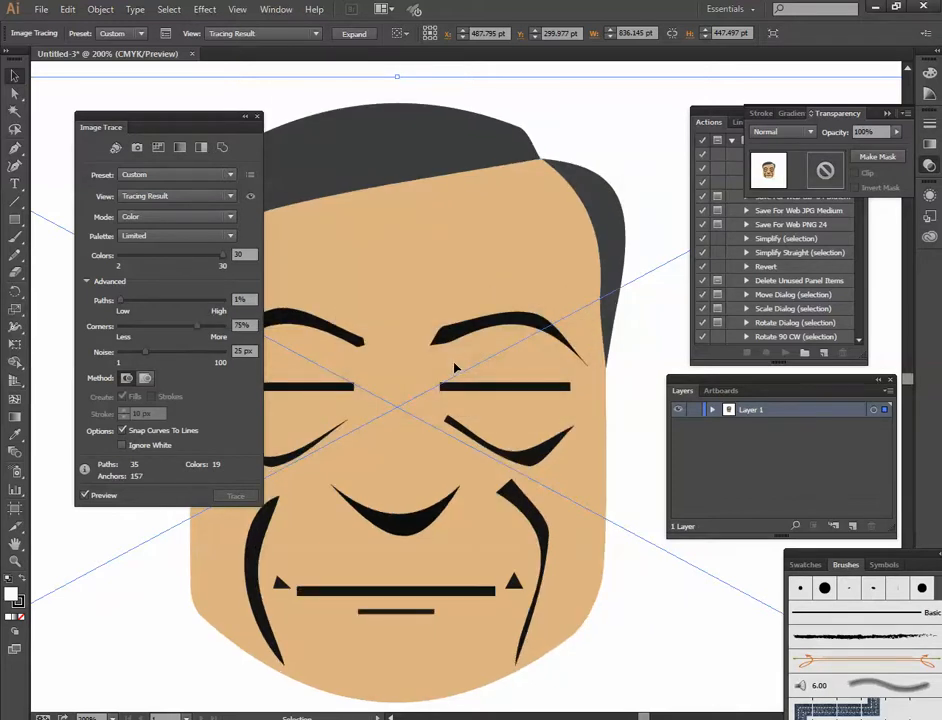
{"action": "scroll", "coordinate": [545, 399], "scroll_direction": "down", "scroll_amount": 1}
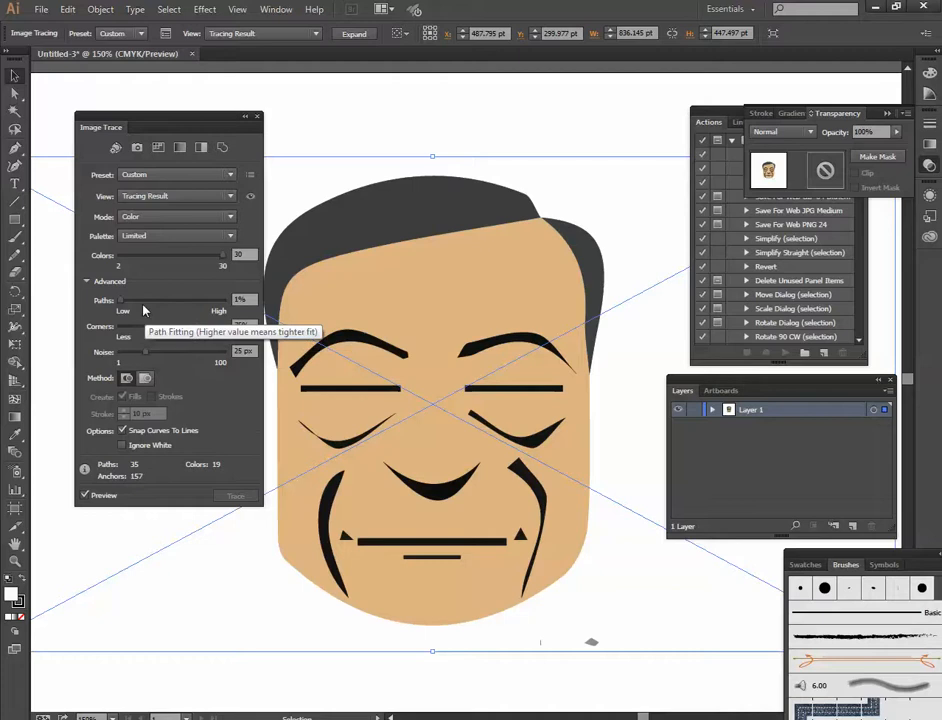
{"action": "left_click_drag", "start_coordinate": [147, 300], "coordinate": [275, 331]}
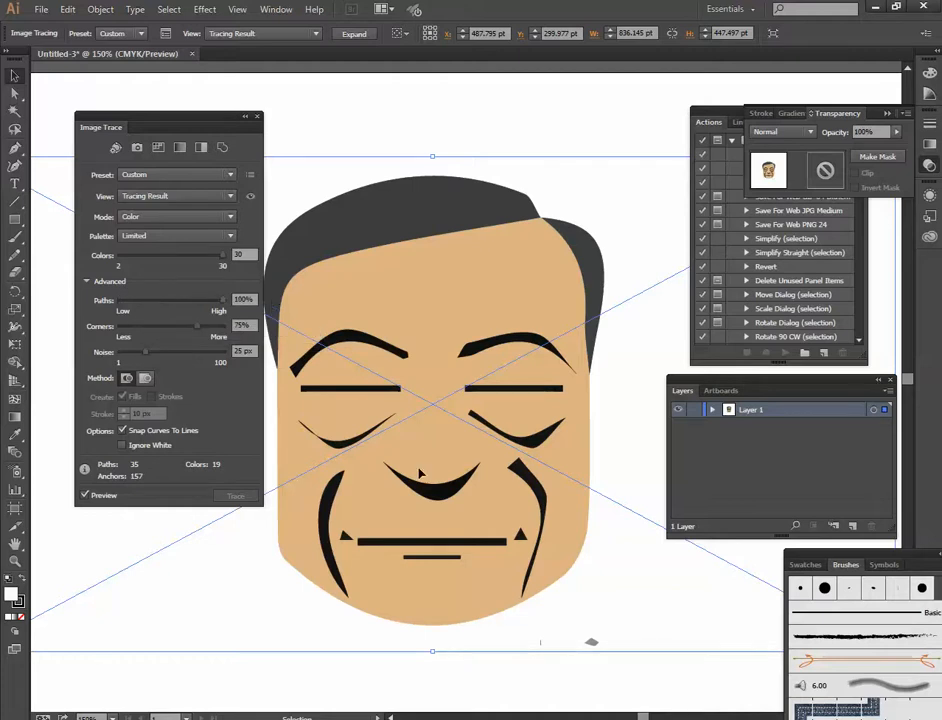
- Inspect the traced eyes and eyebrows up close and set the tracing's Paths value to 50%
{"action": "scroll", "coordinate": [517, 399], "scroll_direction": "up", "scroll_amount": 5}
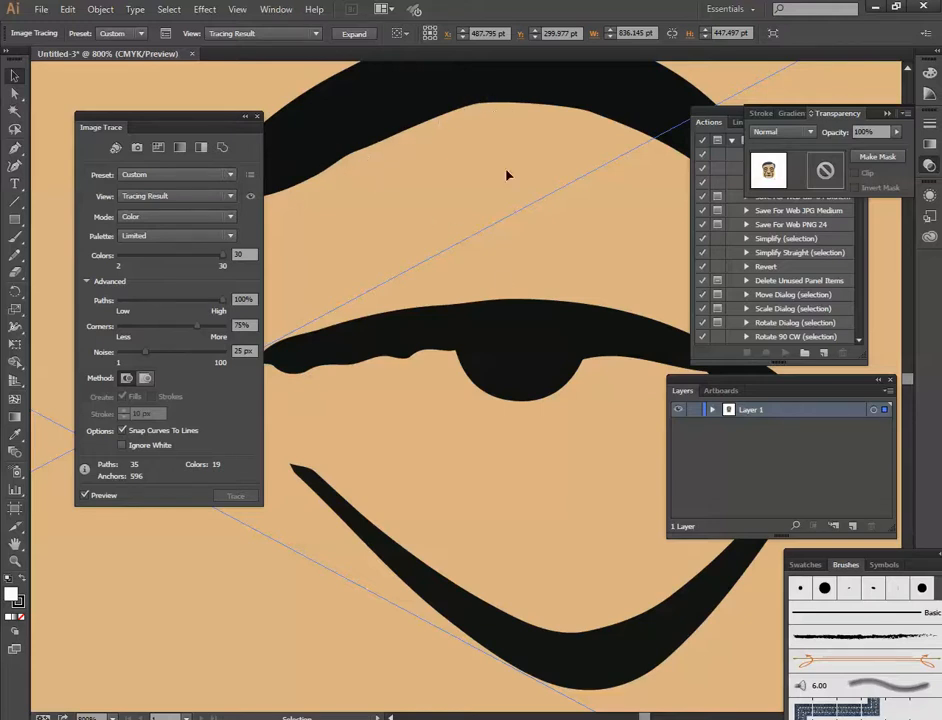
{"action": "scroll", "coordinate": [513, 348], "scroll_direction": "down", "scroll_amount": 1}
{"action": "scroll", "coordinate": [515, 347], "scroll_direction": "down", "scroll_amount": 1}
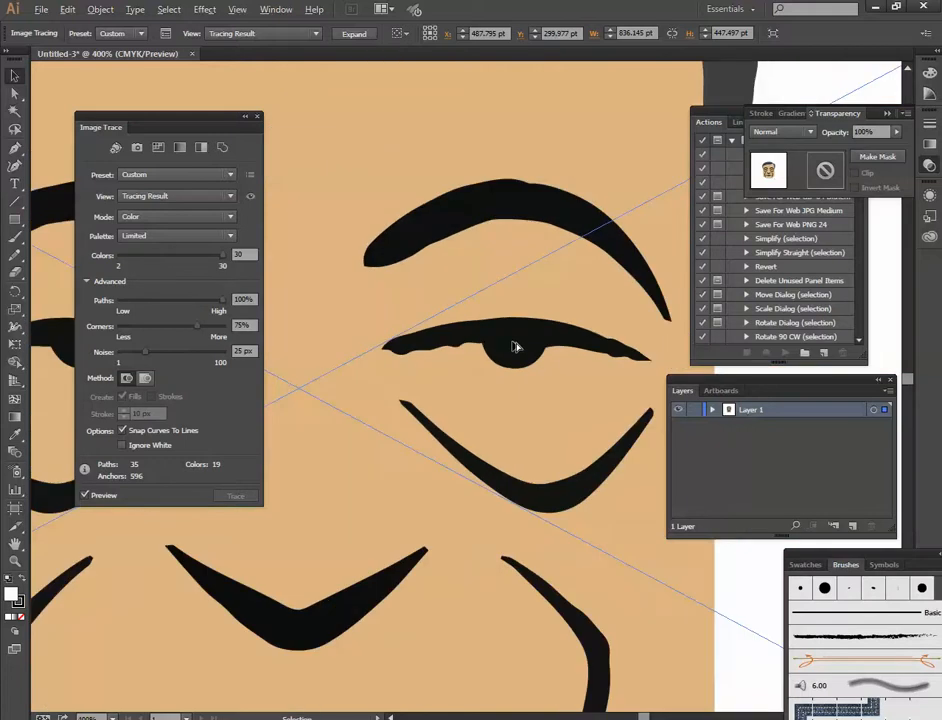
{"action": "scroll", "coordinate": [450, 365], "scroll_direction": "down", "scroll_amount": 1}
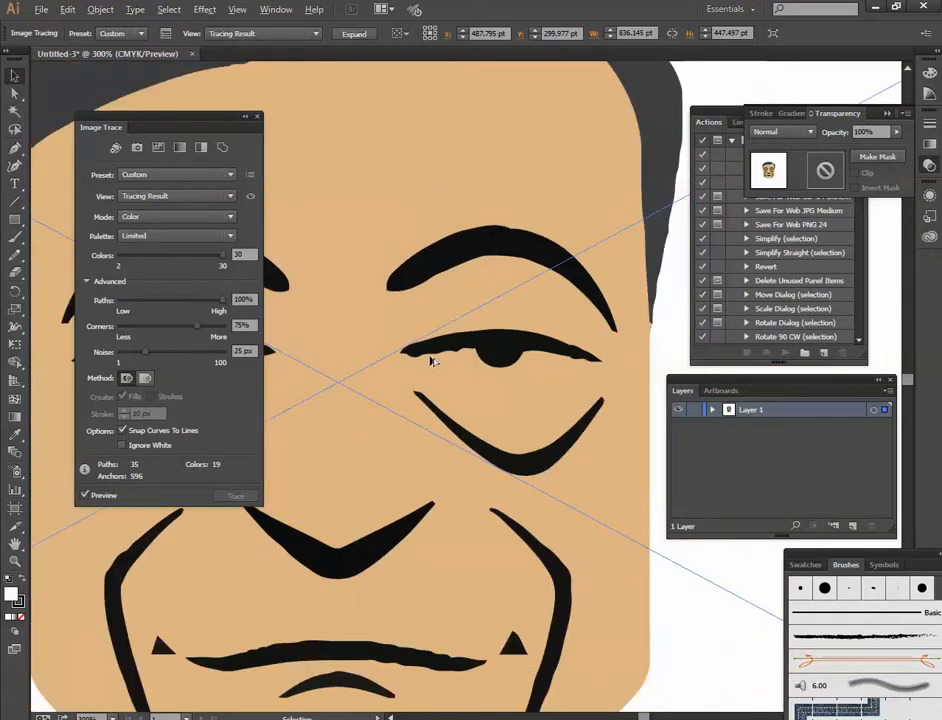
{"action": "left_click", "coordinate": [243, 299]}
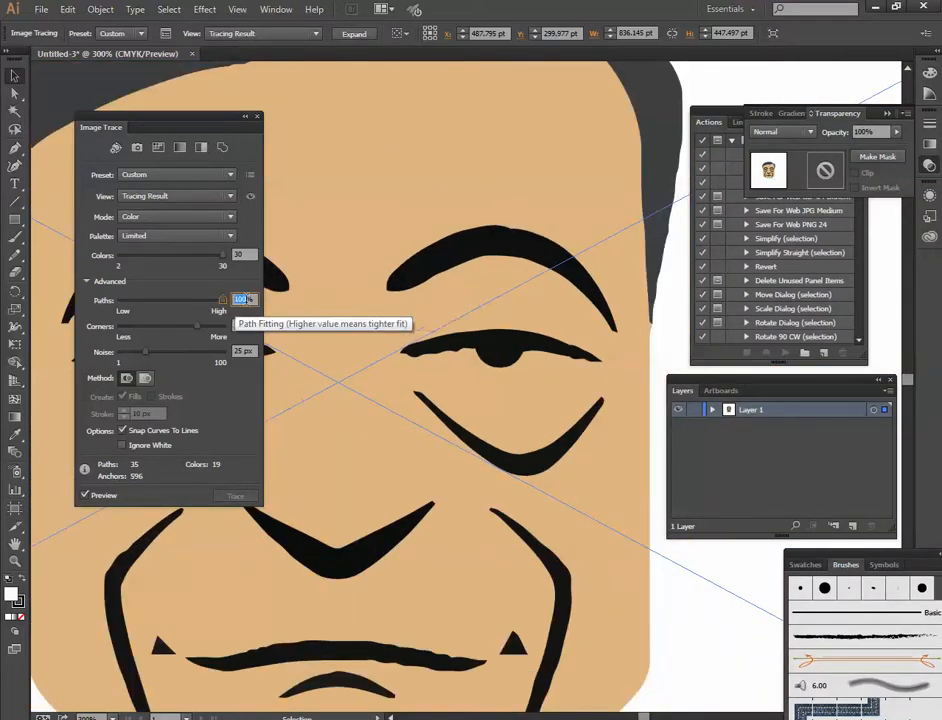
{"action": "type", "text": "50"}
{"action": "key", "text": "Return"}
{"action": "mouse_move", "coordinate": [389, 486]}
{"action": "left_mouse_down"}
{"action": "mouse_move", "coordinate": [489, 360]}
{"action": "mouse_move", "coordinate": [427, 394]}
{"action": "left_mouse_up"}
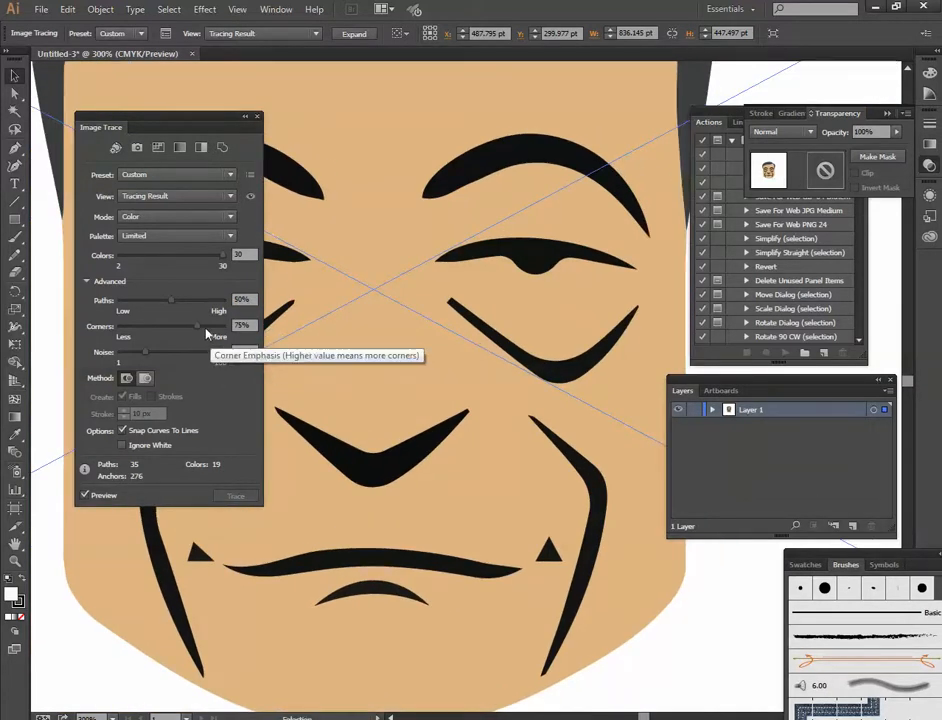
- Compare corner emphasis at 0% and 100% on the traced face, and leave Corners set to 100%
{"action": "left_click_drag", "start_coordinate": [207, 334], "coordinate": [276, 332]}
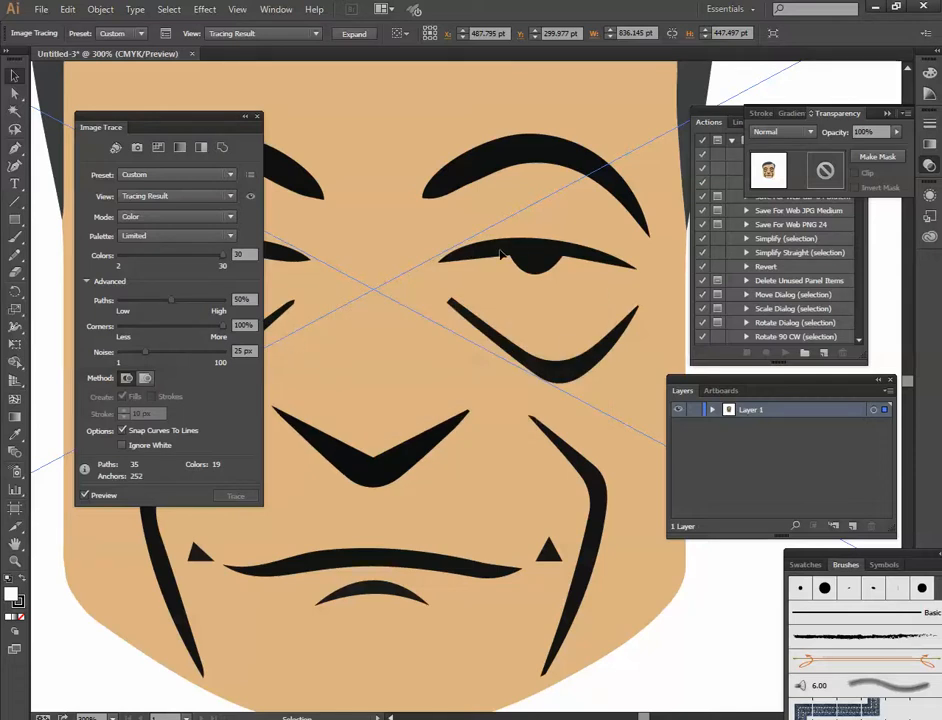
{"action": "left_click_drag", "start_coordinate": [222, 328], "coordinate": [105, 335]}
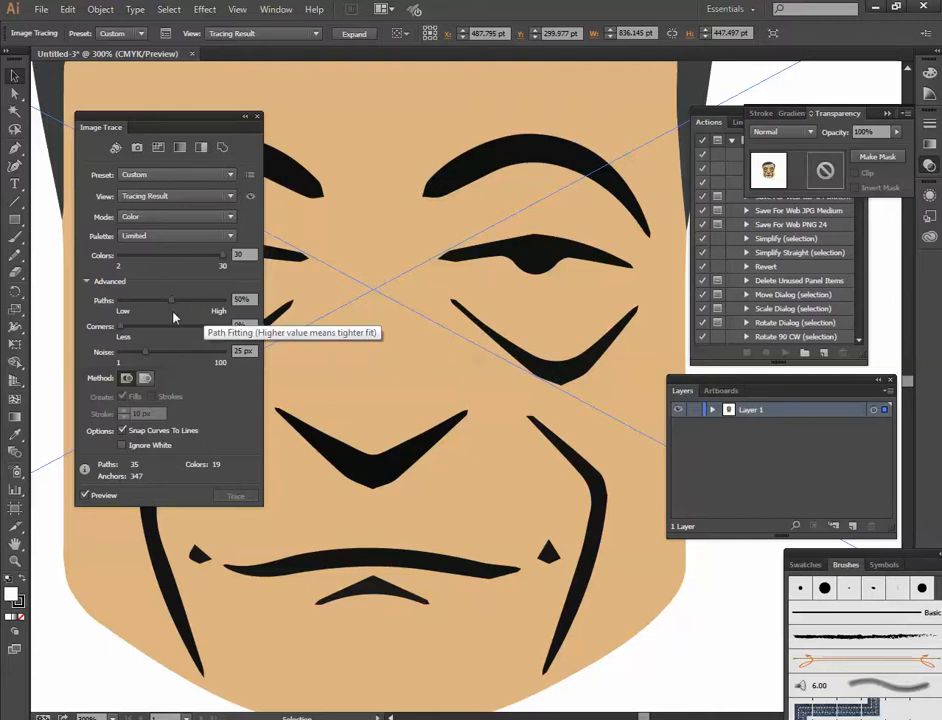
{"action": "left_click_drag", "start_coordinate": [121, 326], "coordinate": [275, 326]}
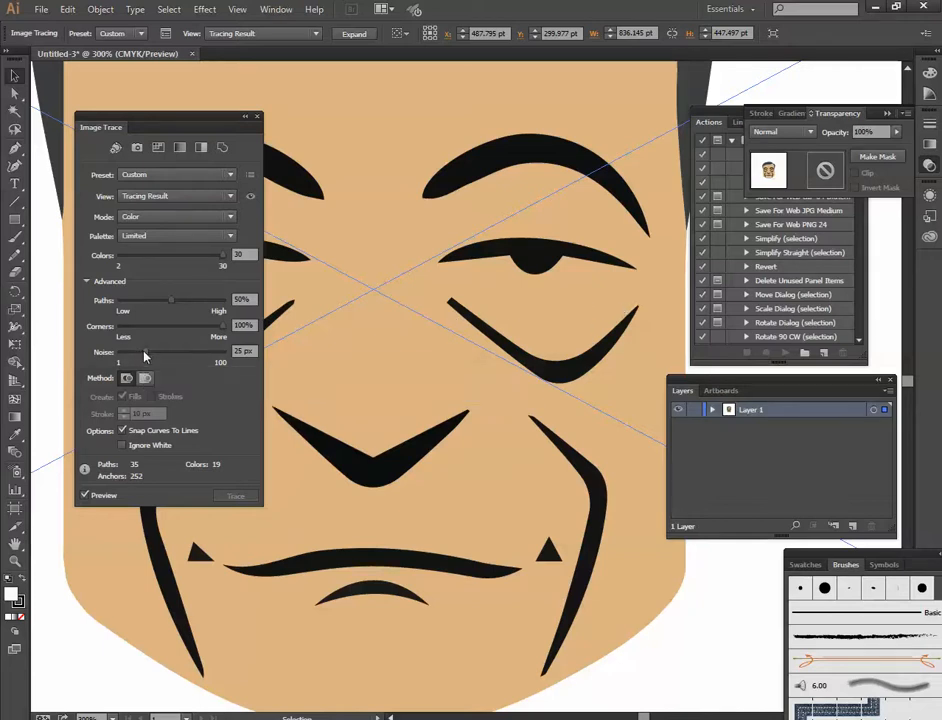
- Compare noise levels of 100, 47 and 11 px on the traced portrait, and set Noise to 12 px
{"action": "left_click_drag", "start_coordinate": [145, 356], "coordinate": [272, 359]}
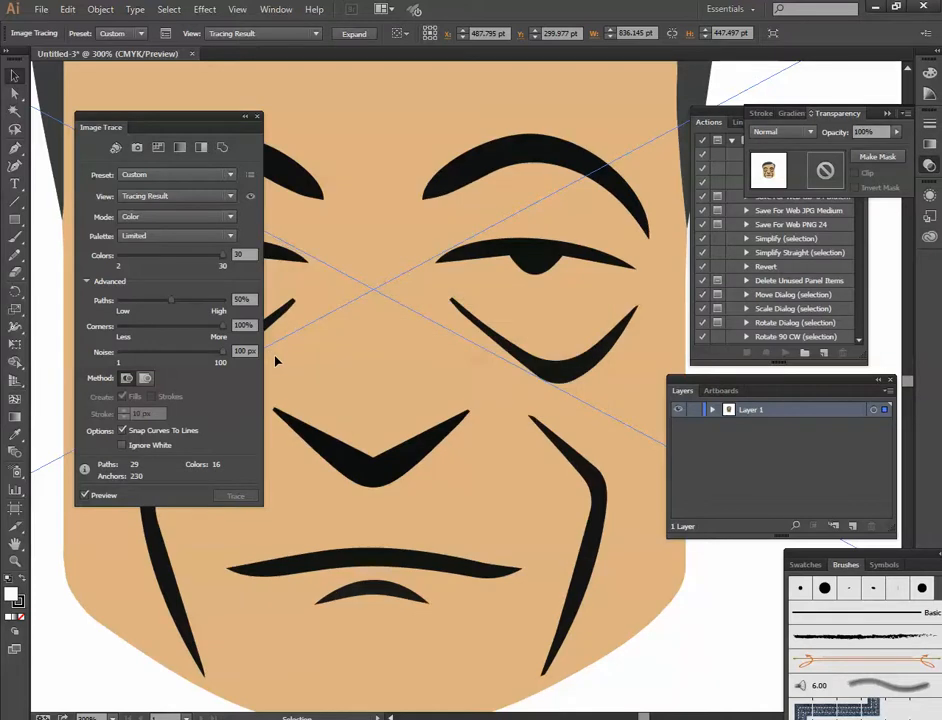
{"action": "scroll", "coordinate": [411, 383], "scroll_direction": "down", "scroll_amount": 2}
{"action": "left_click_drag", "start_coordinate": [412, 385], "coordinate": [510, 458]}
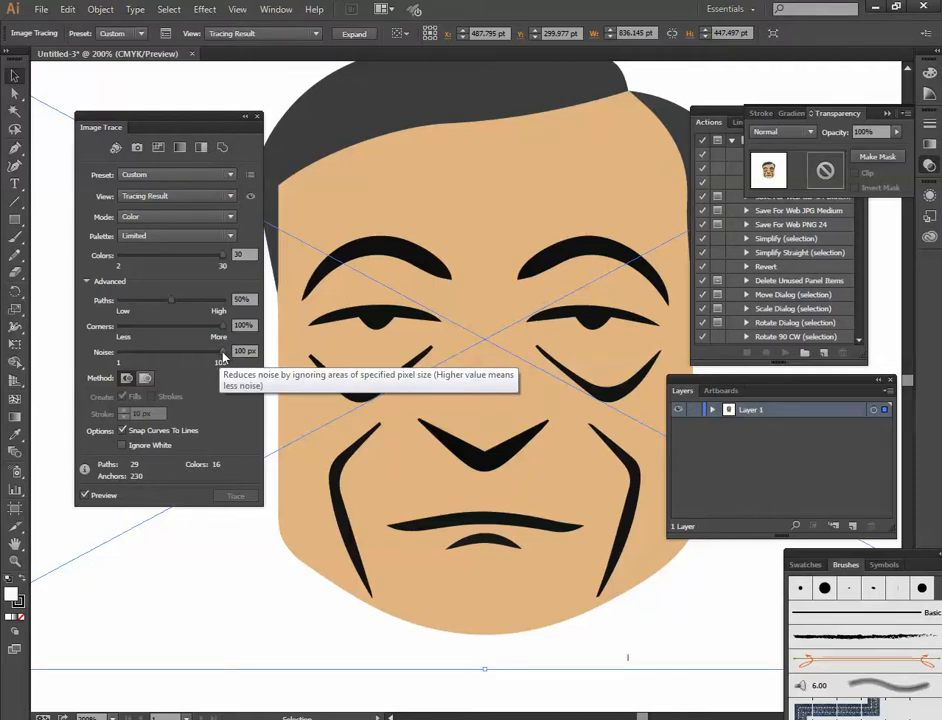
{"action": "left_click_drag", "start_coordinate": [219, 354], "coordinate": [208, 357]}
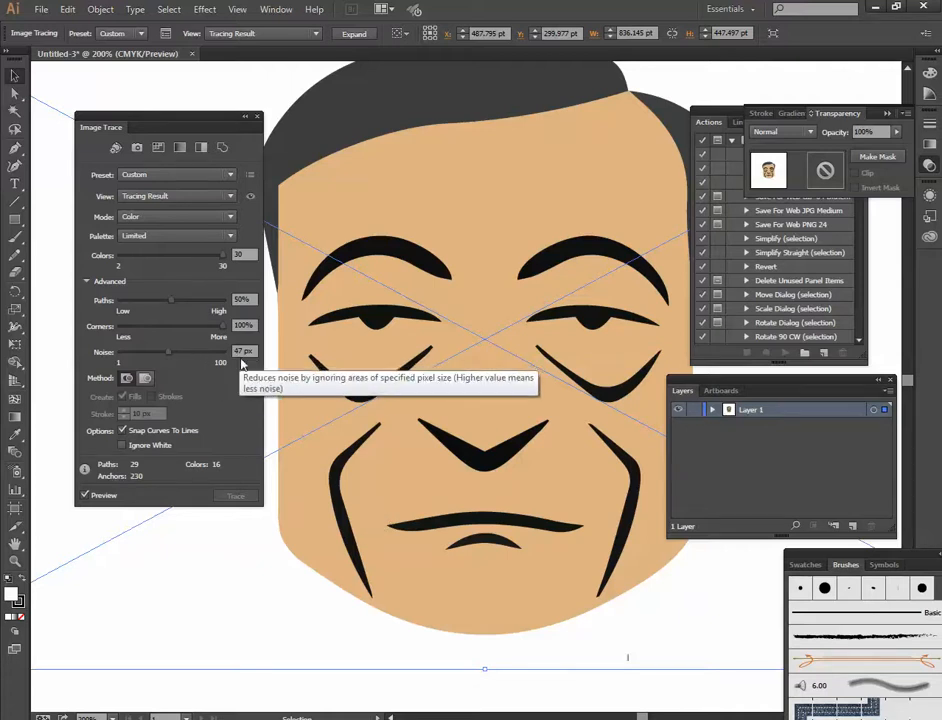
{"action": "left_click_drag", "start_coordinate": [168, 358], "coordinate": [129, 358]}
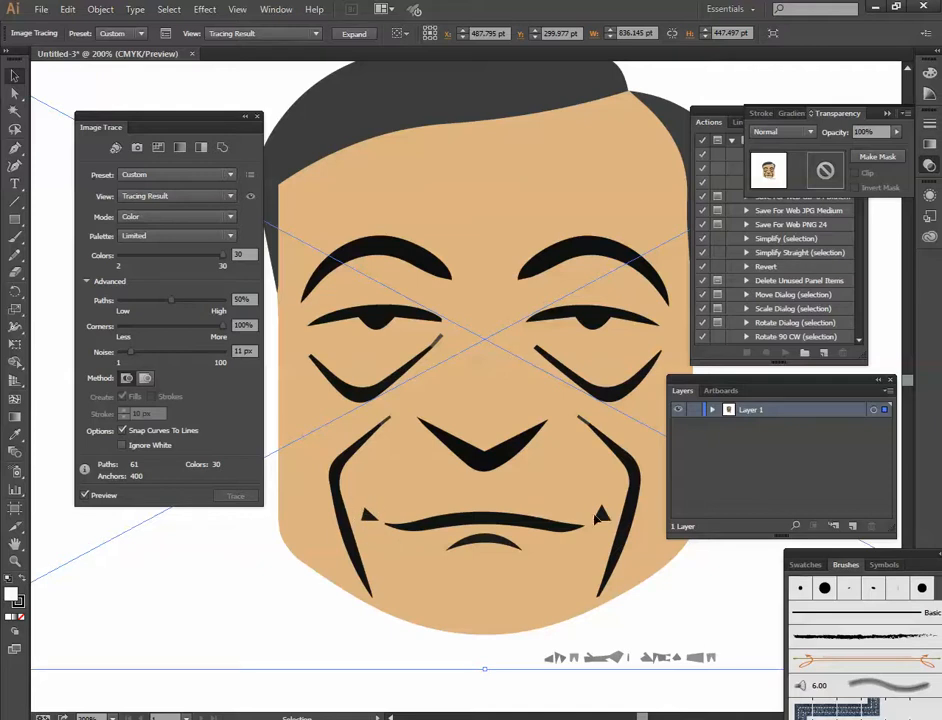
{"action": "left_click_drag", "start_coordinate": [175, 355], "coordinate": [261, 423]}
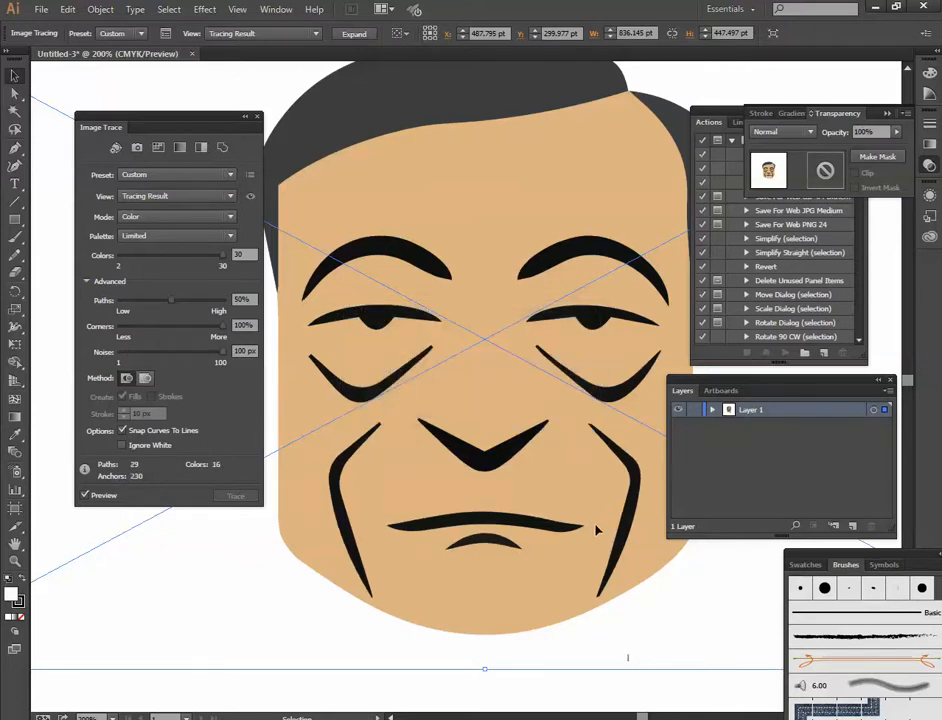
{"action": "left_click_drag", "start_coordinate": [222, 352], "coordinate": [130, 352]}
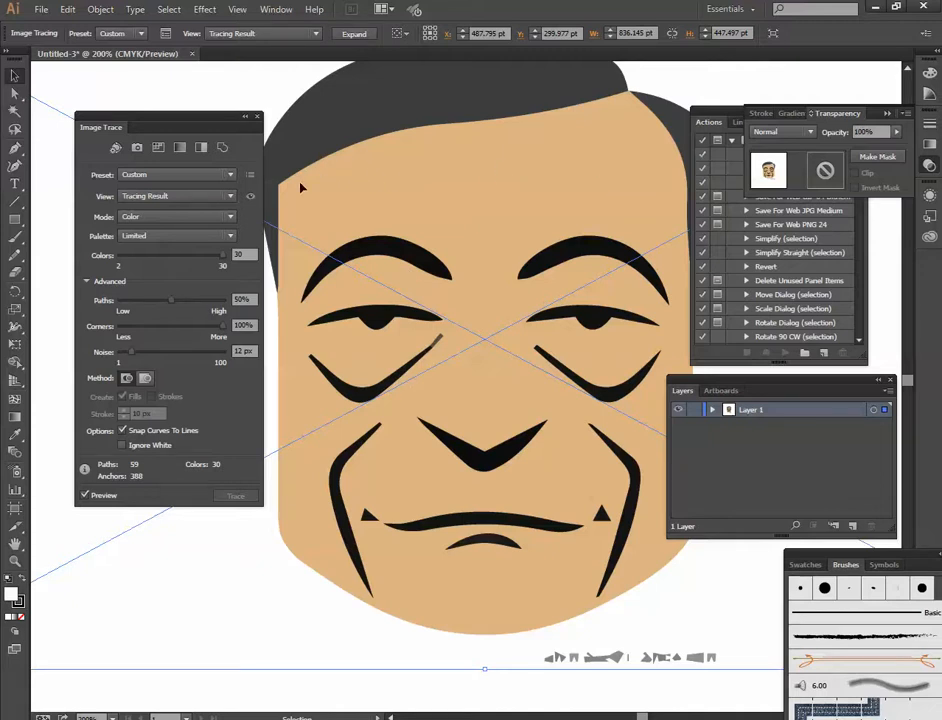
- Switch the tracing method to overlapping and limit the traced portrait to 4 colors
{"action": "left_click", "coordinate": [145, 380]}
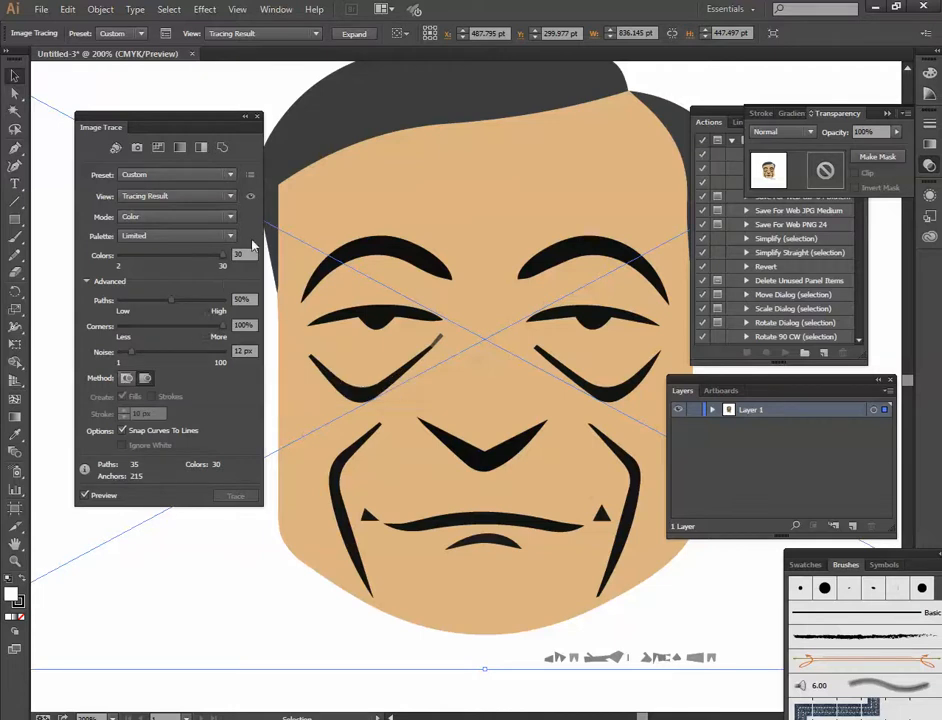
{"action": "left_click_drag", "start_coordinate": [224, 258], "coordinate": [205, 262]}
{"action": "left_click", "coordinate": [243, 254]}
{"action": "type", "text": "4"}
{"action": "key", "text": "Return"}
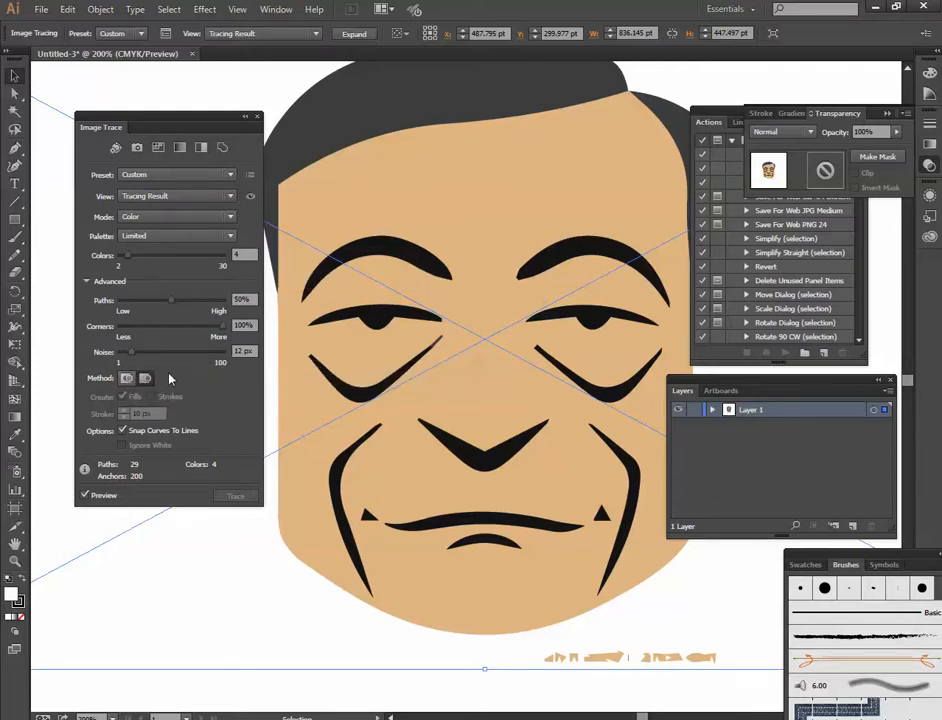
- Expand the Image Trace result into editable vector paths
{"action": "left_click", "coordinate": [102, 12]}
{"action": "mouse_move", "coordinate": [127, 408]}
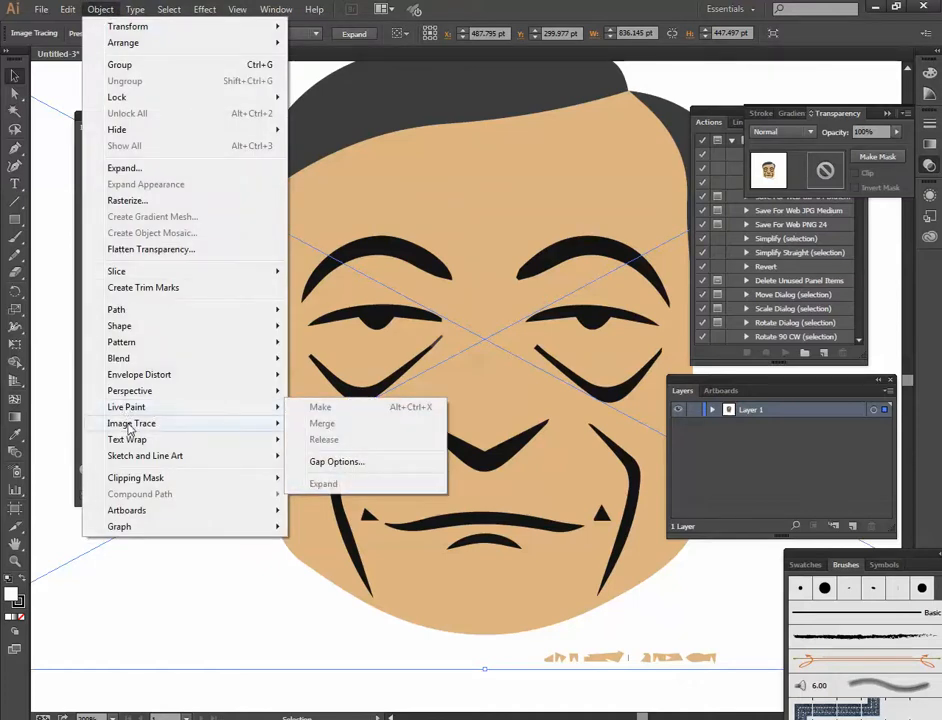
{"action": "mouse_move", "coordinate": [270, 423]}
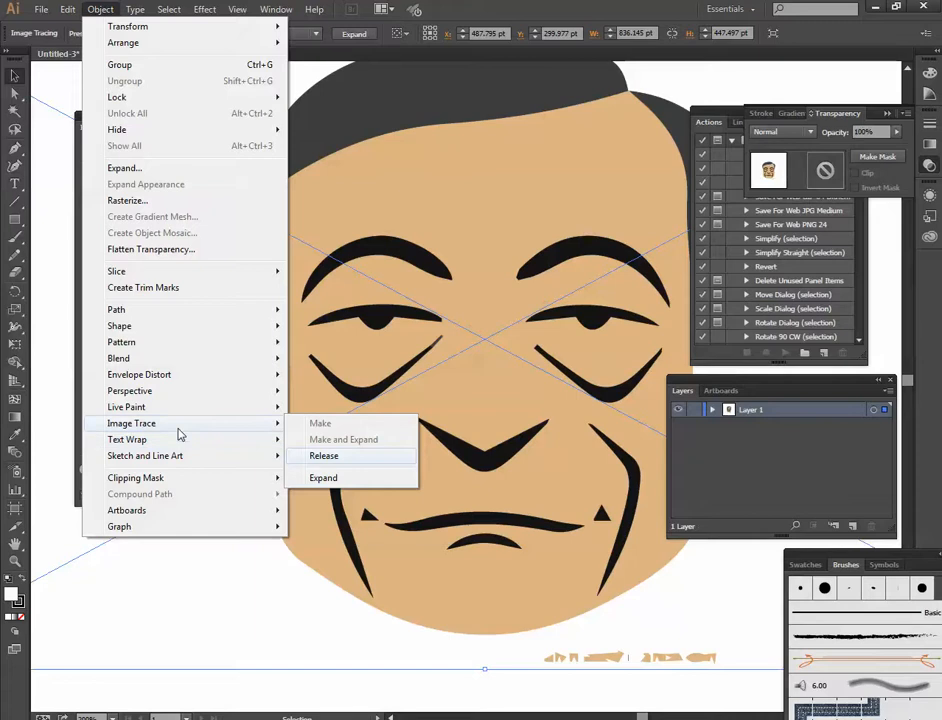
{"action": "left_click", "coordinate": [325, 477]}
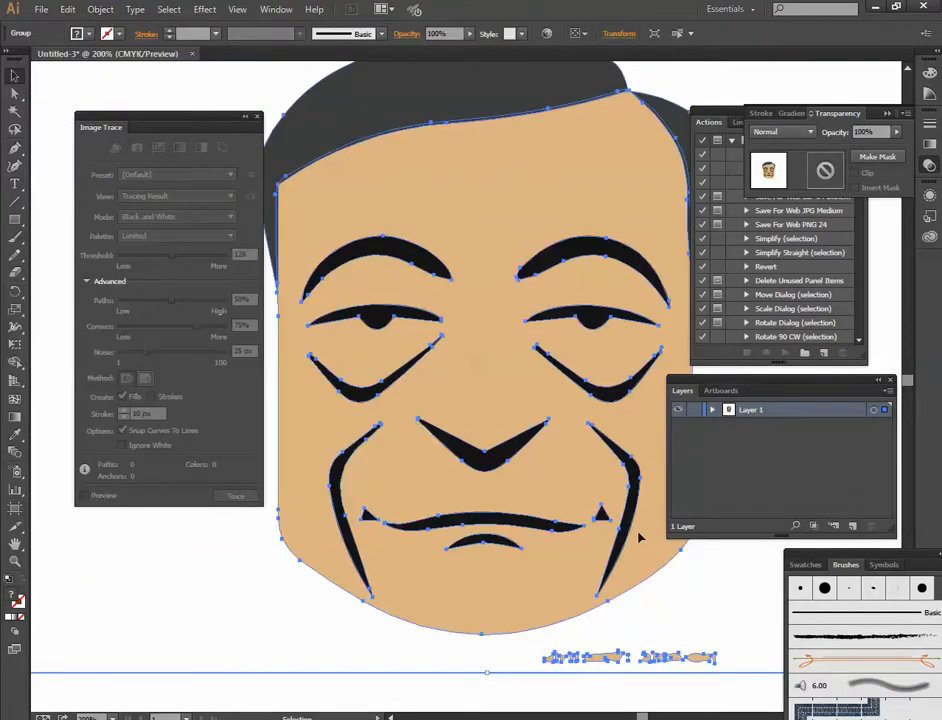
- Examine the individual paths inside Layer 1's group, toggling the under-eye and skin paths off and on to identify them
{"action": "left_click", "coordinate": [713, 410]}
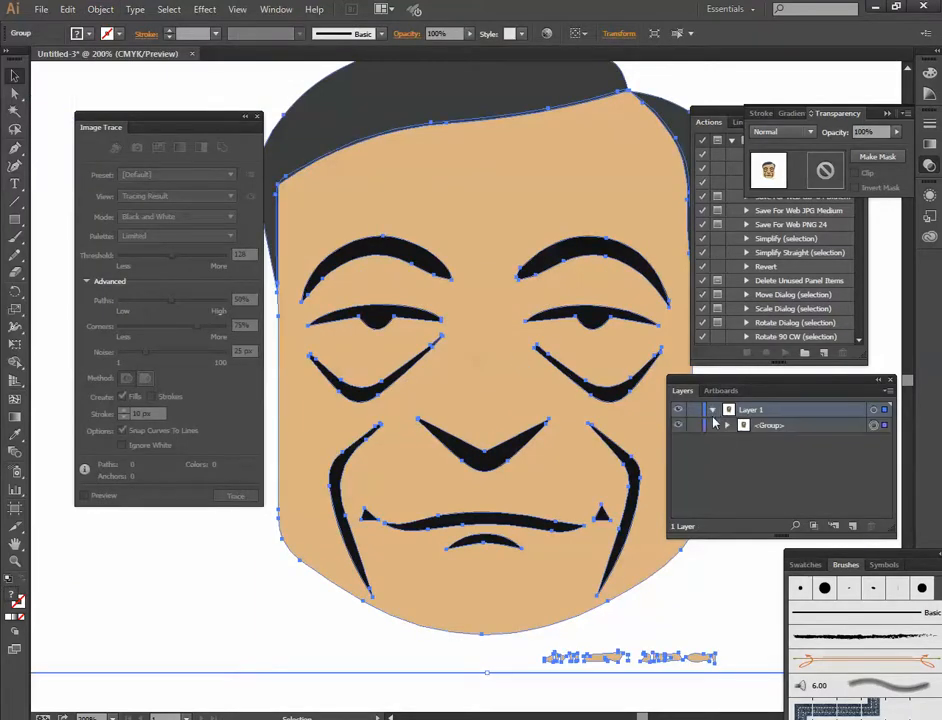
{"action": "left_click", "coordinate": [727, 426]}
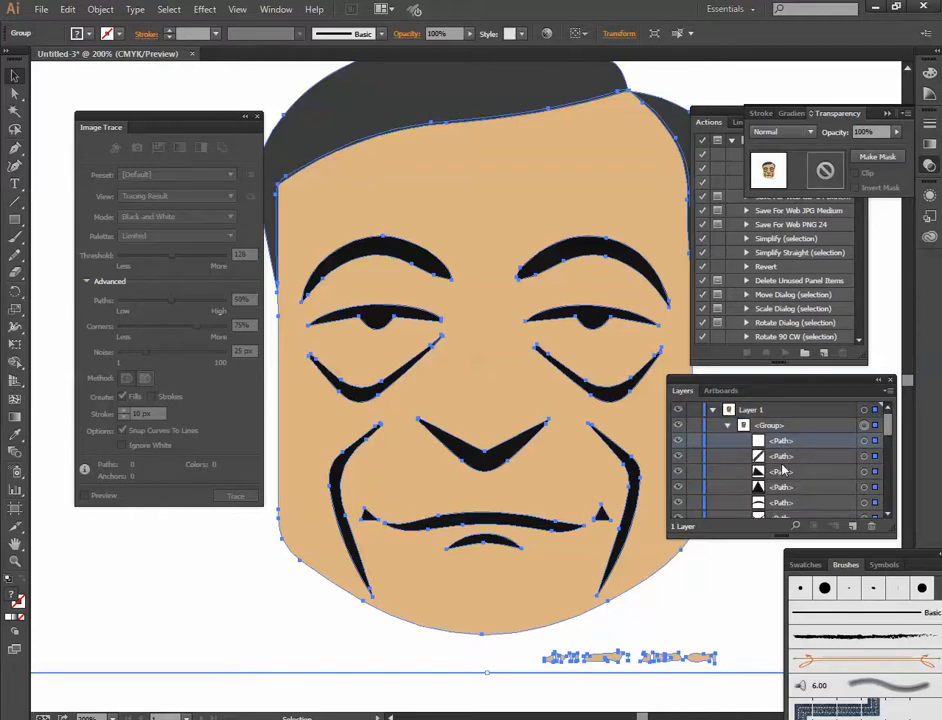
{"action": "scroll", "coordinate": [781, 473], "scroll_direction": "down", "scroll_amount": 2}
{"action": "scroll", "coordinate": [781, 473], "scroll_direction": "down", "scroll_amount": 2}
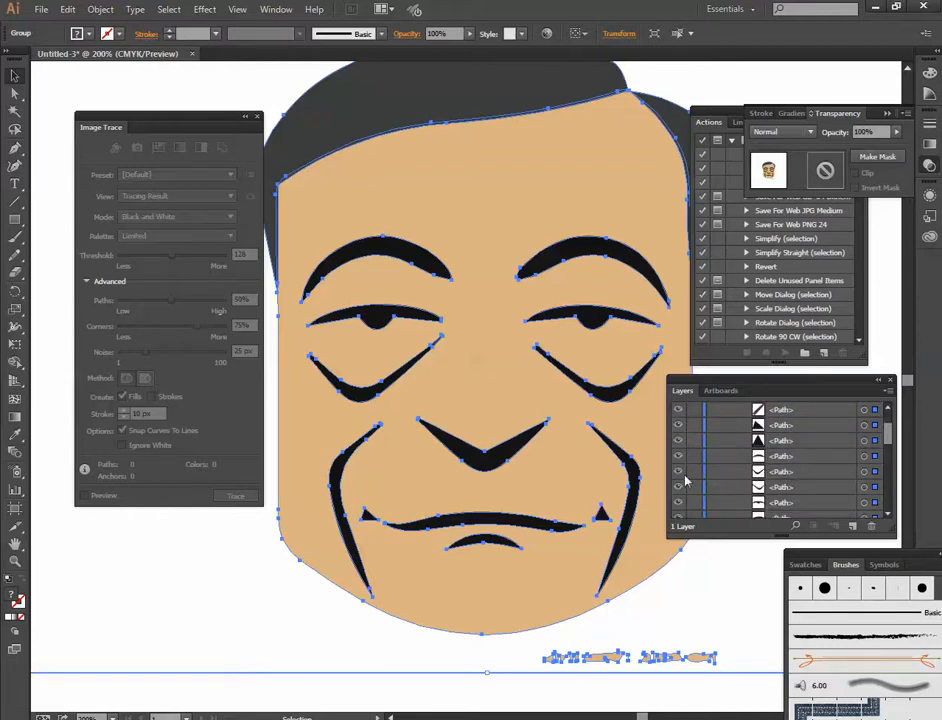
{"action": "left_click", "coordinate": [678, 490]}
{"action": "left_click", "coordinate": [678, 490]}
{"action": "scroll", "coordinate": [773, 461], "scroll_direction": "down", "scroll_amount": 5}
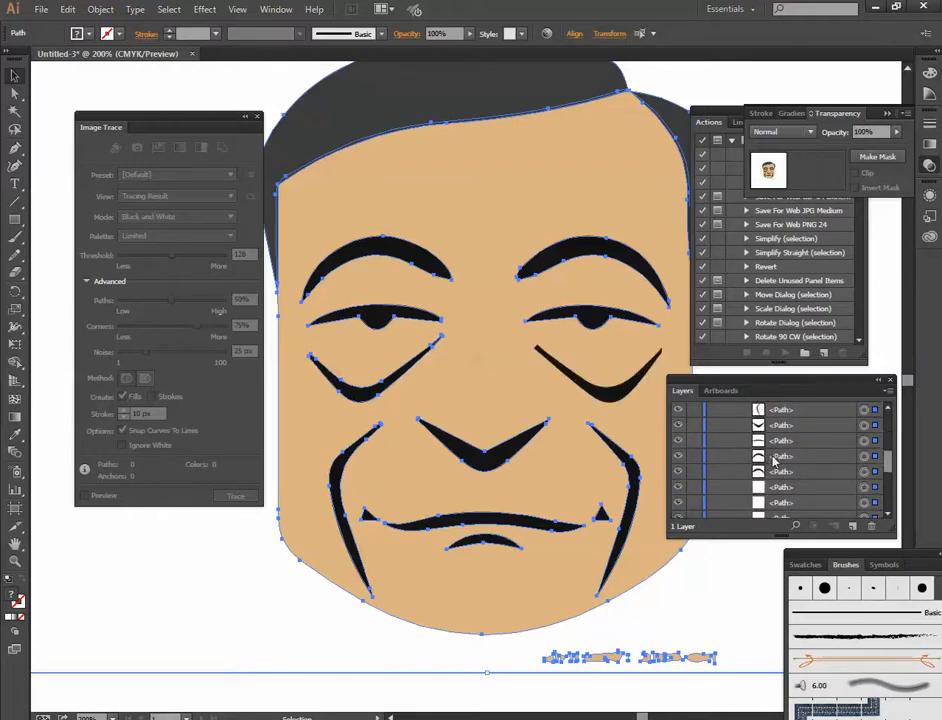
{"action": "scroll", "coordinate": [775, 455], "scroll_direction": "down", "scroll_amount": 2}
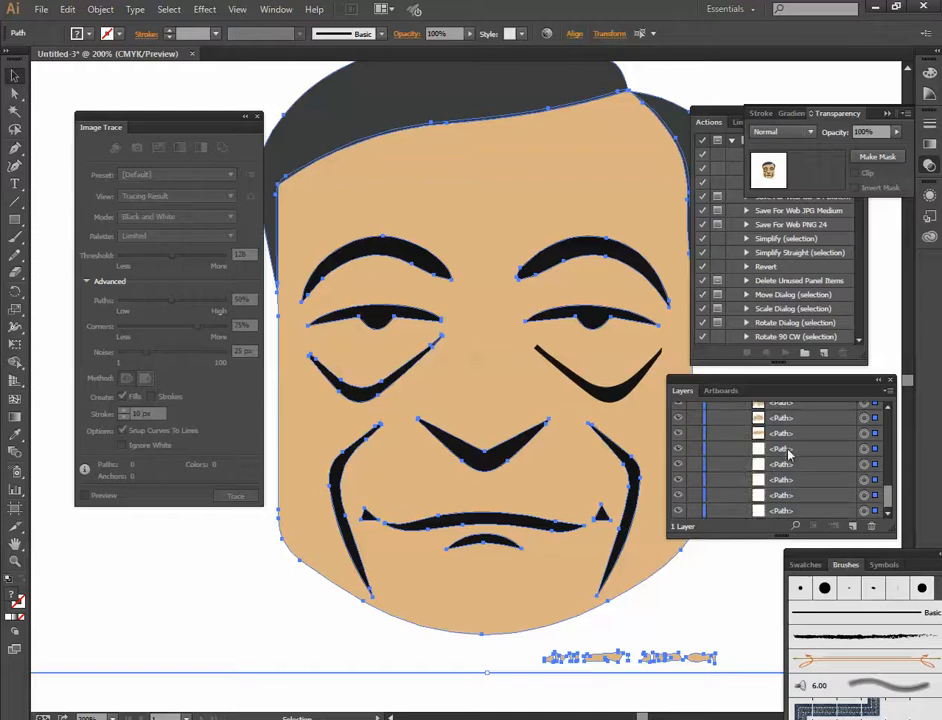
{"action": "left_click", "coordinate": [678, 495]}
{"action": "left_click", "coordinate": [678, 495]}
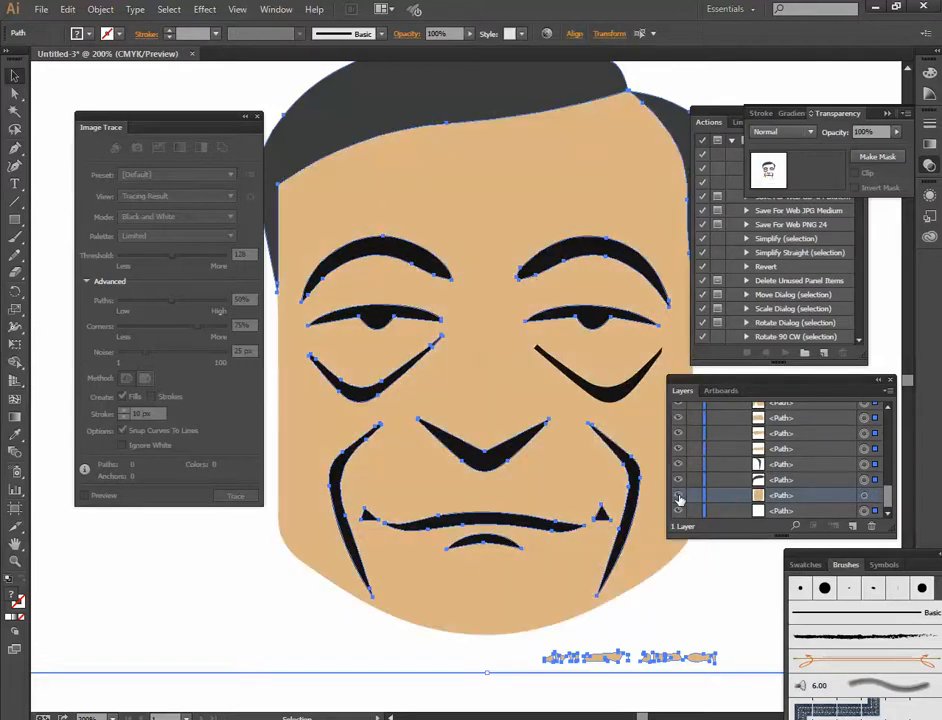
{"action": "left_click", "coordinate": [779, 480]}
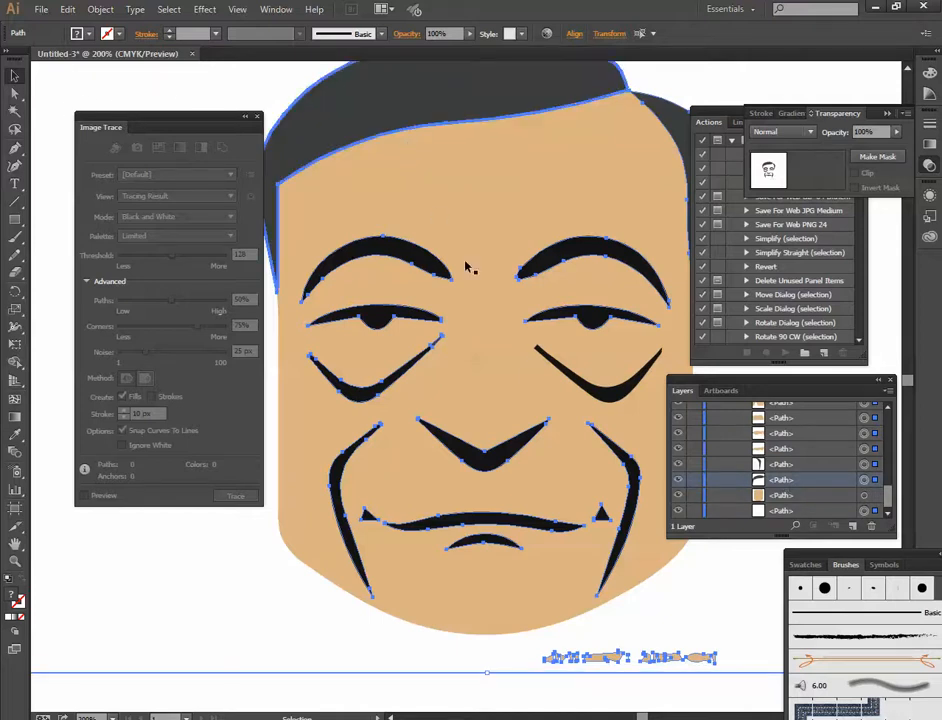
{"action": "left_click_drag", "start_coordinate": [456, 285], "coordinate": [394, 233]}
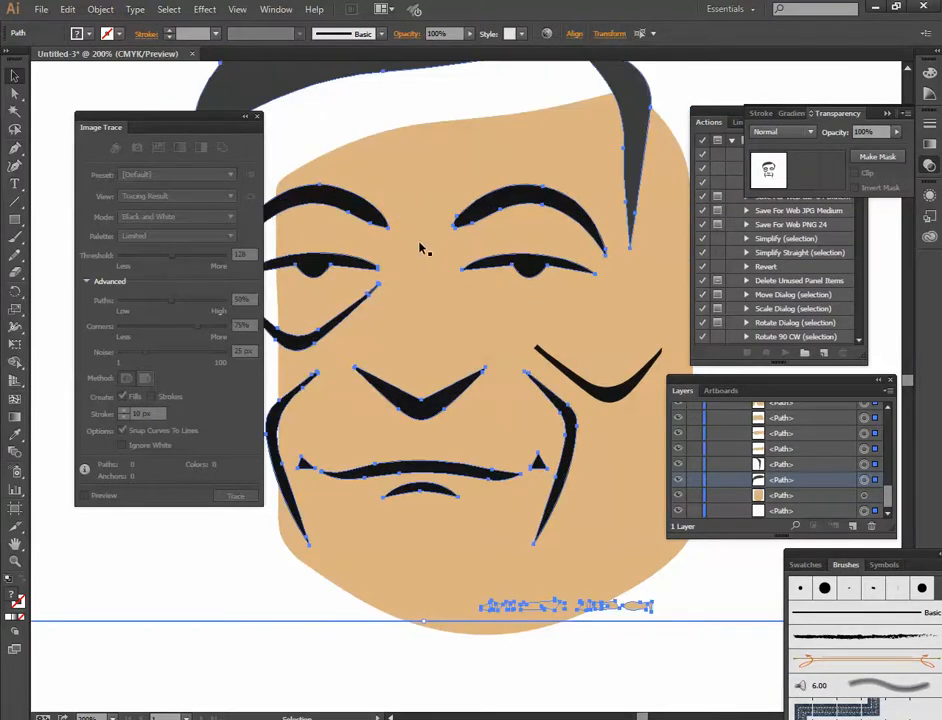
{"action": "key", "text": "ctrl+z"}
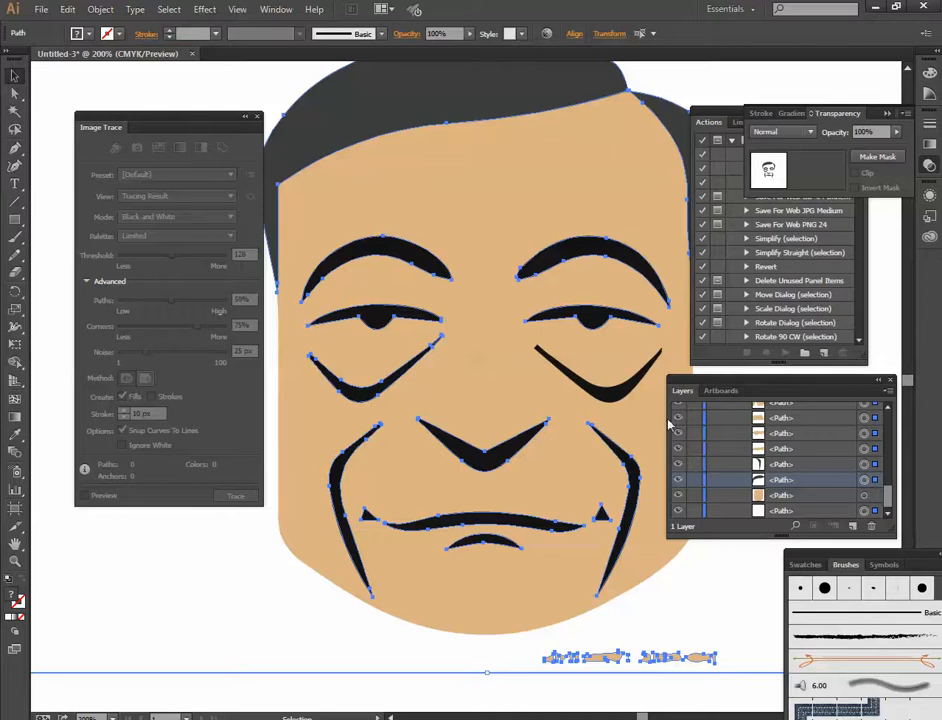
{"action": "key", "text": "space"}
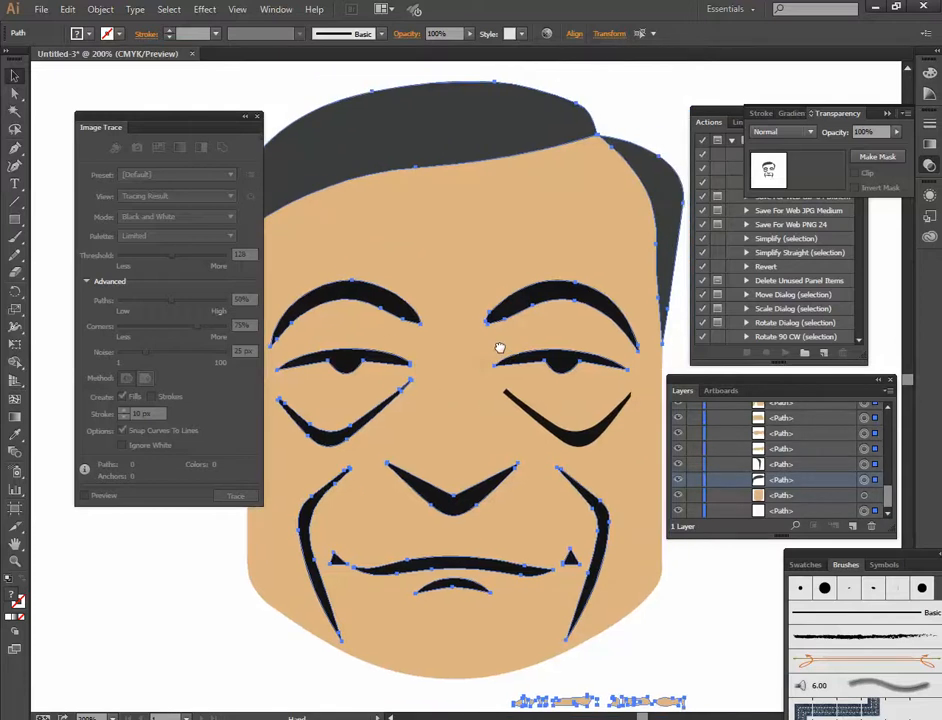